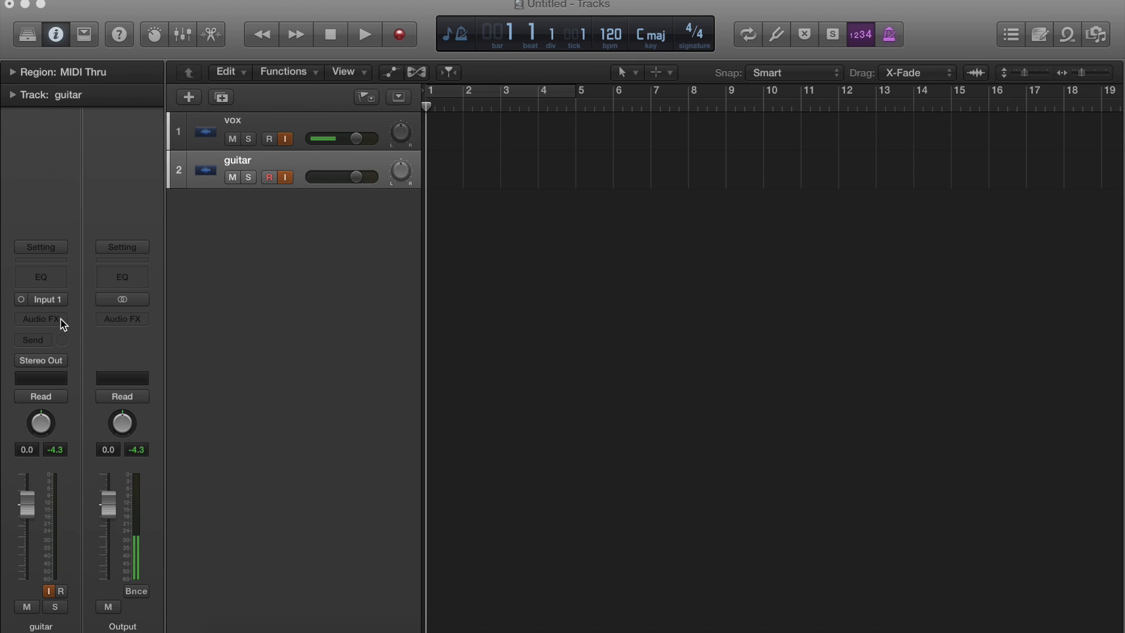
Step: Insert the Line 6 POD Farm 2 plug-in on the guitar track and move its window clear of the track controls
click(61, 324)
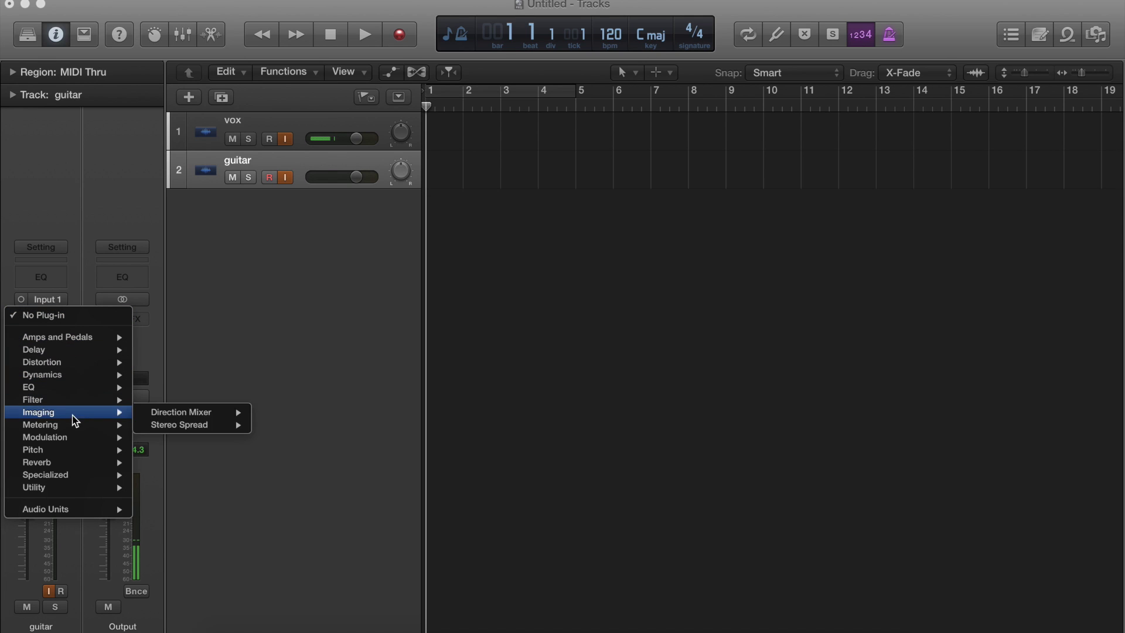
mouse_move(72, 454)
mouse_move(74, 508)
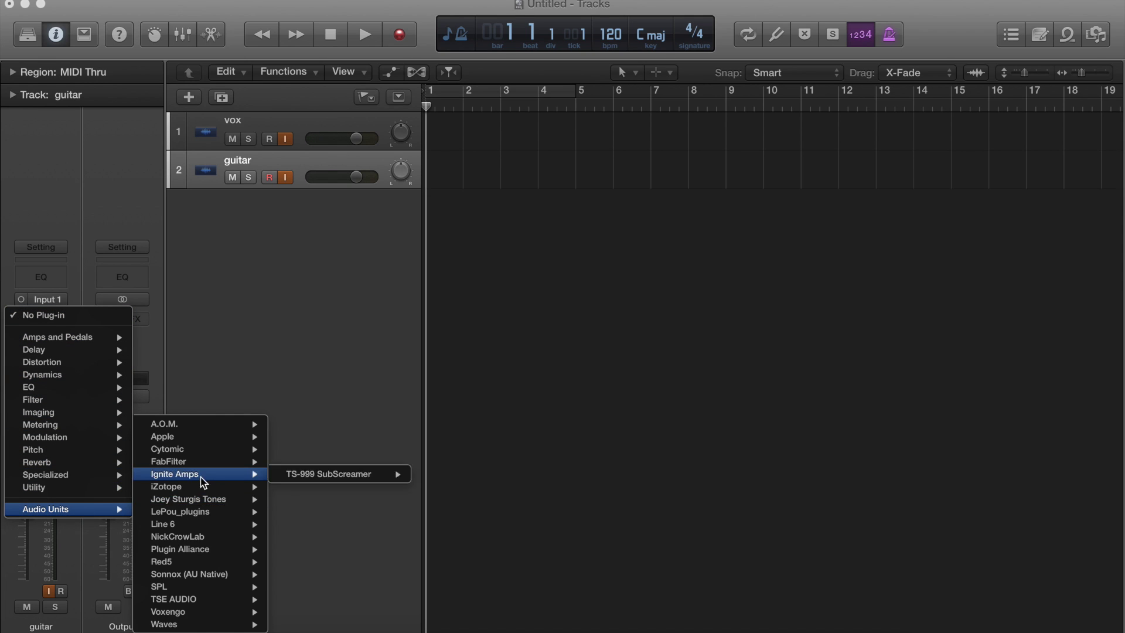
mouse_move(201, 522)
mouse_move(309, 487)
click(446, 486)
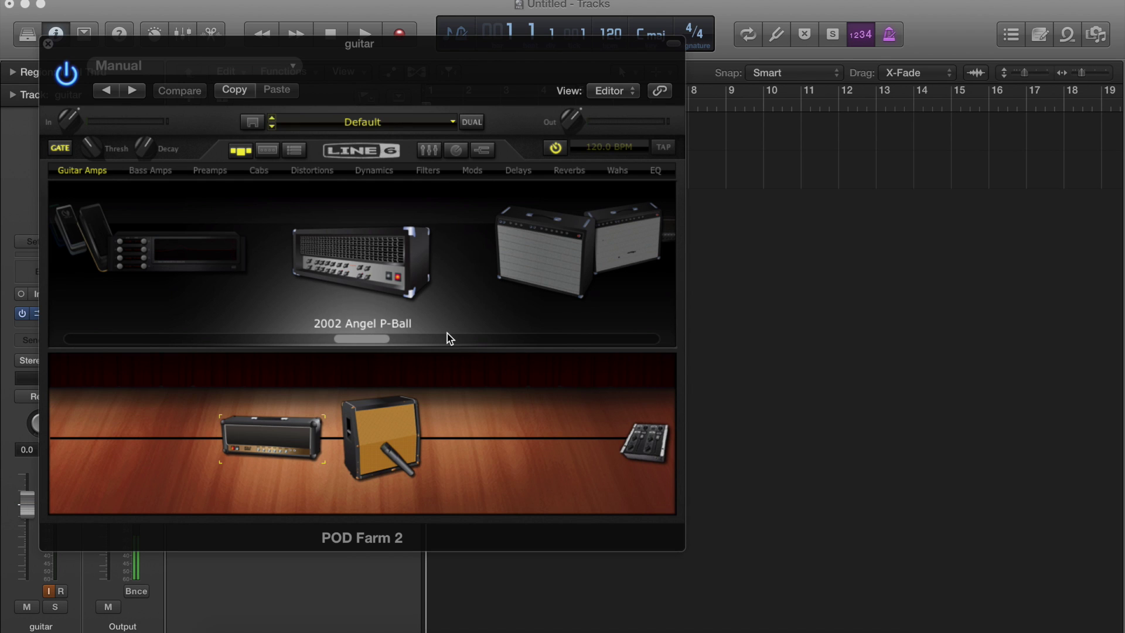
drag(363, 54, 757, 138)
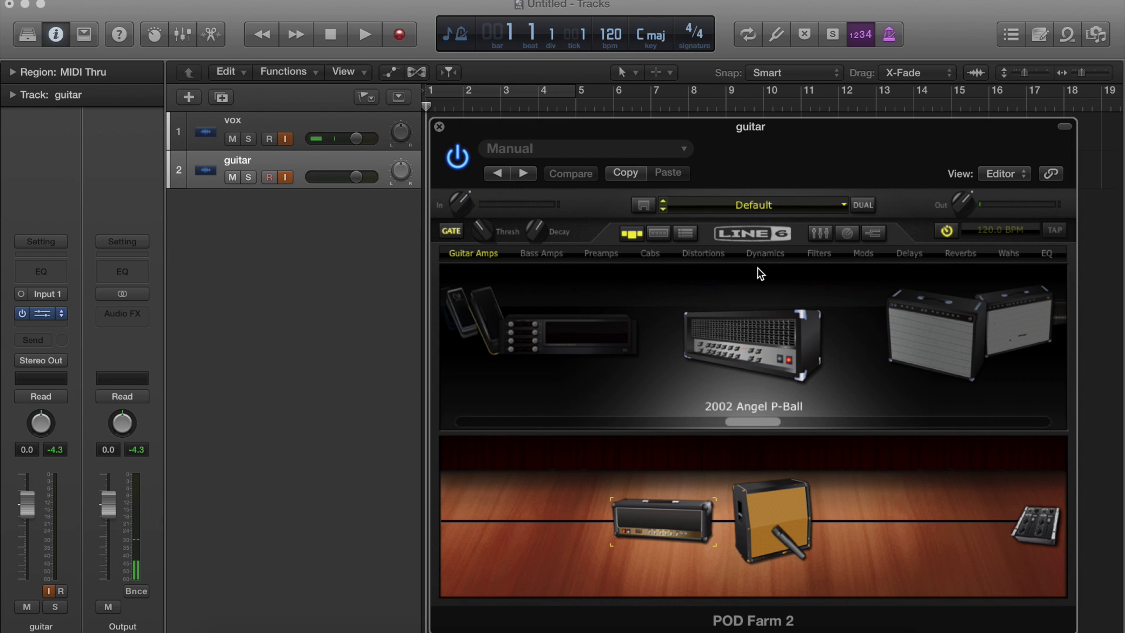
Step: Add a Screamer distortion pedal at the start of the POD Farm signal chain and delete the default amp
click(730, 255)
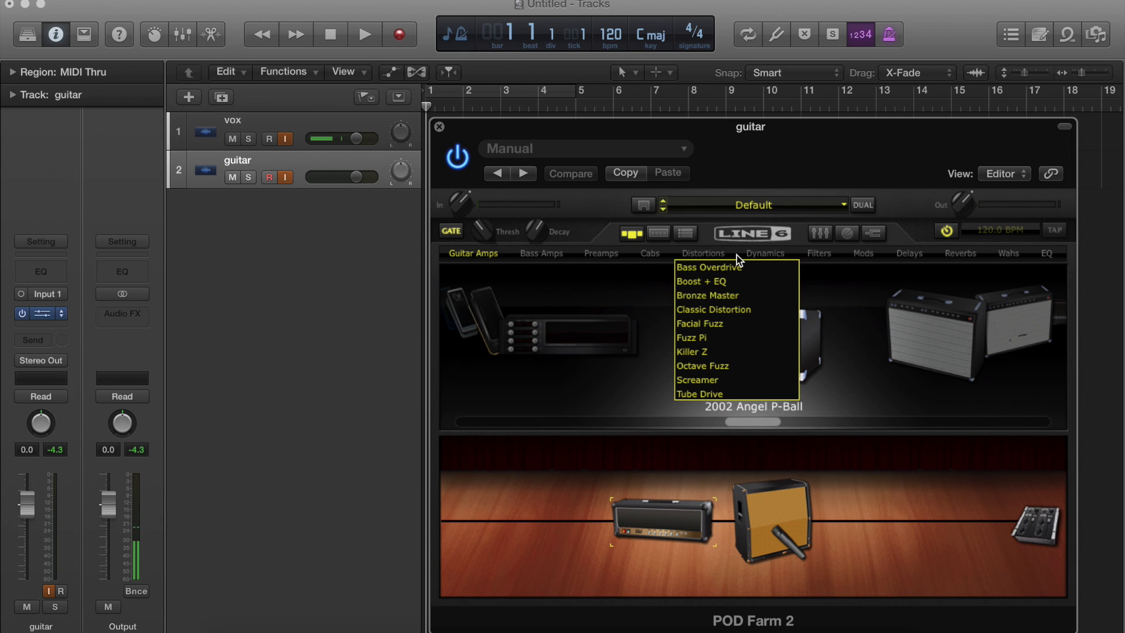
click(721, 380)
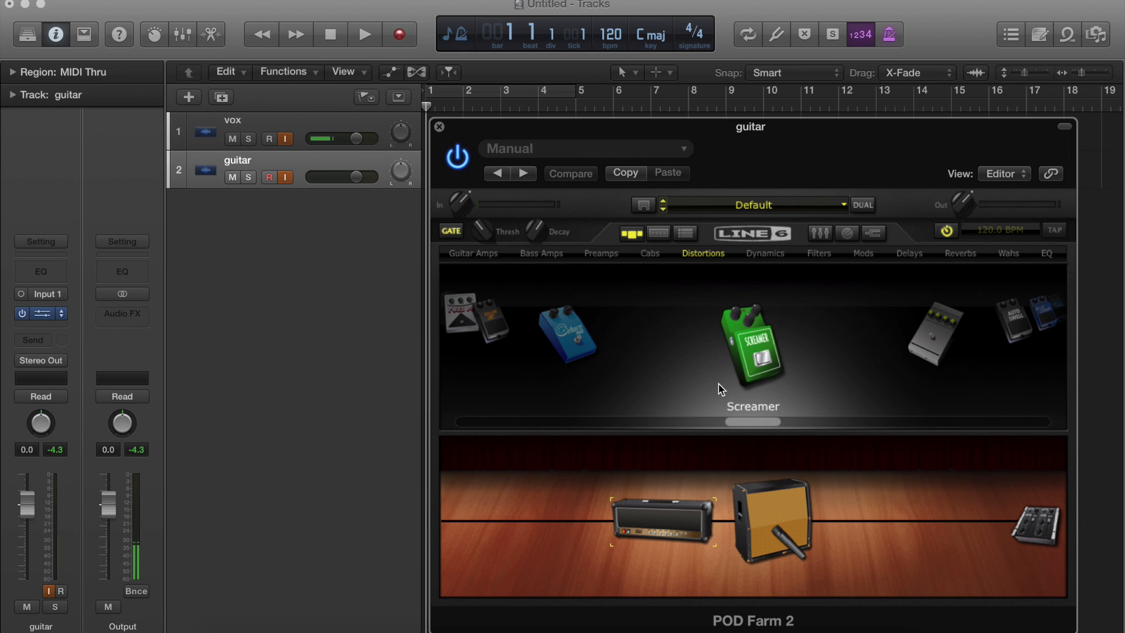
drag(754, 349, 574, 524)
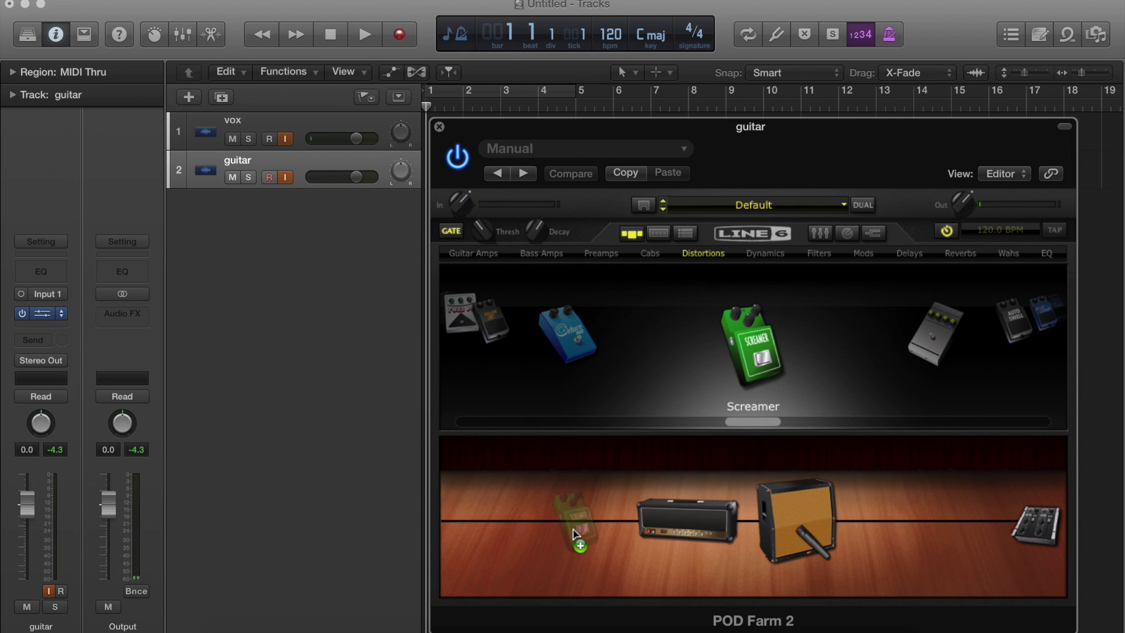
right_click(697, 519)
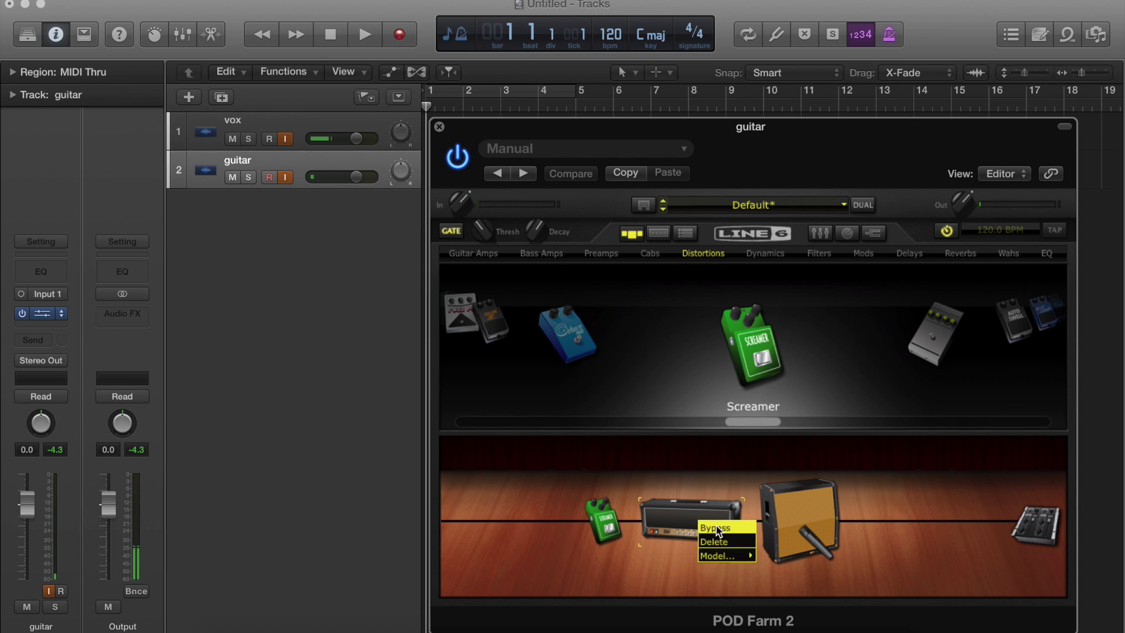
click(719, 538)
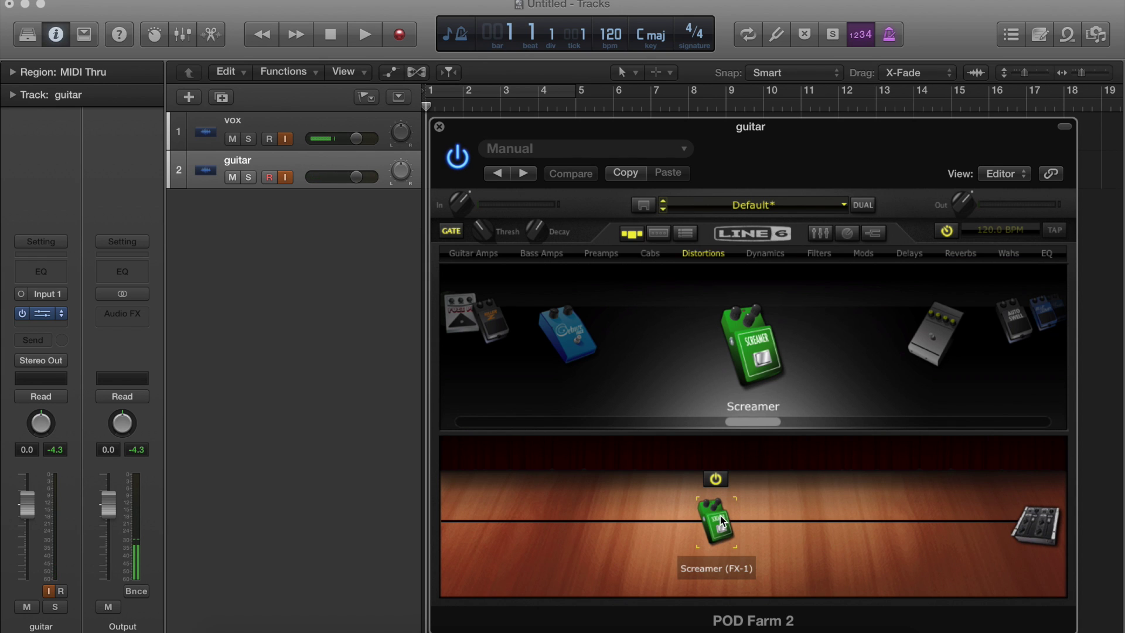
Step: On the Screamer pedal, turn Drive well down, Gain slightly below the middle and Tone slightly above it
double_click(718, 524)
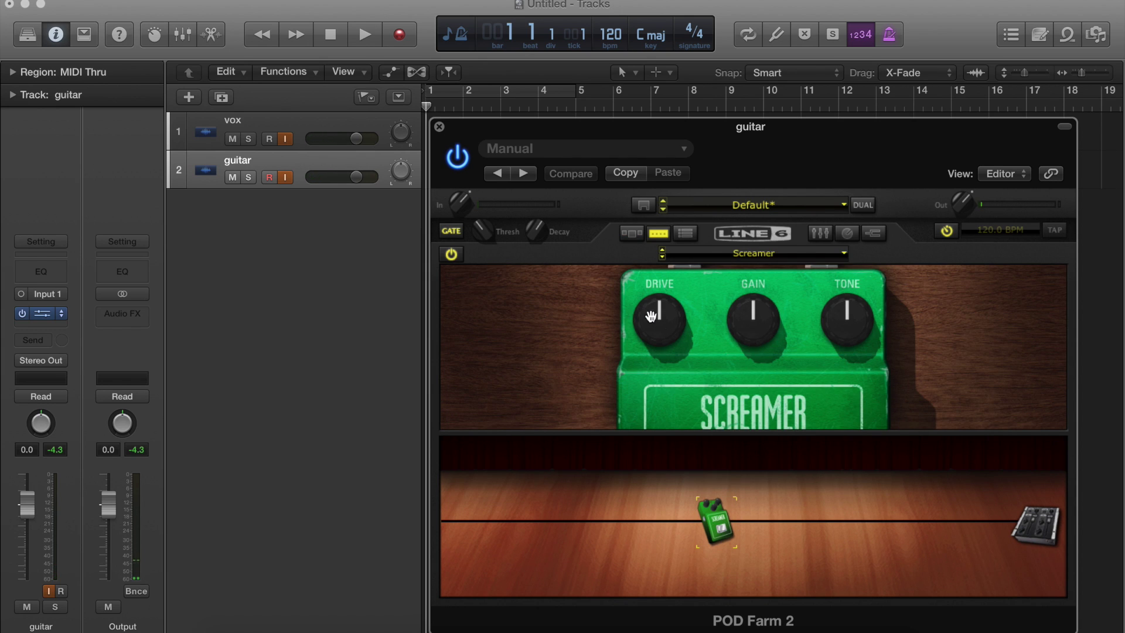
drag(664, 320, 666, 349)
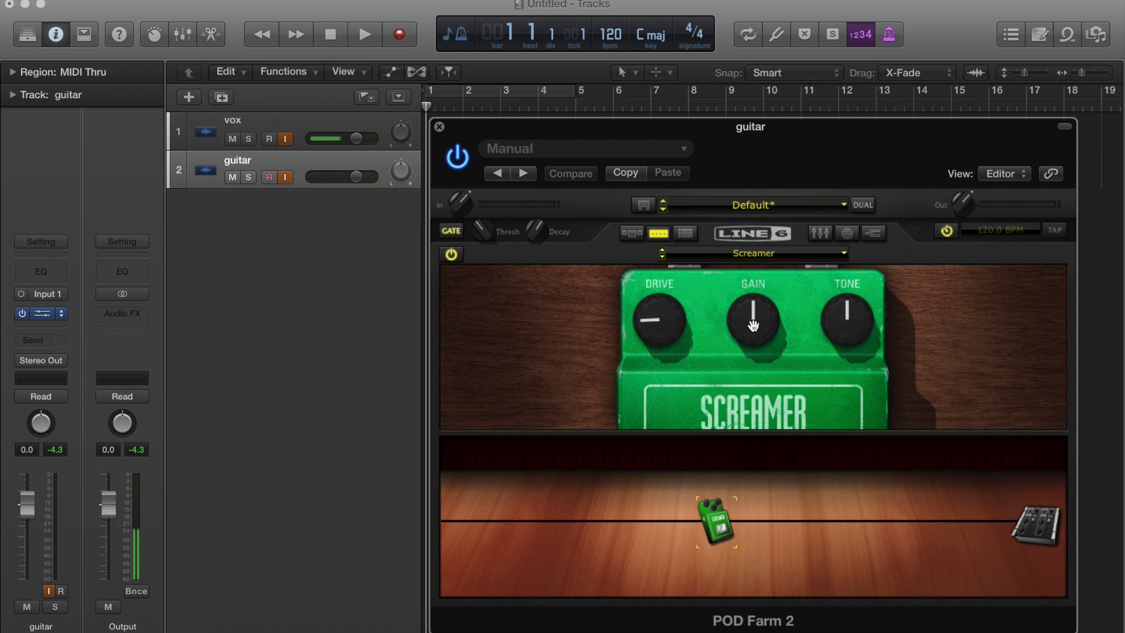
drag(755, 328, 759, 336)
drag(841, 325, 841, 316)
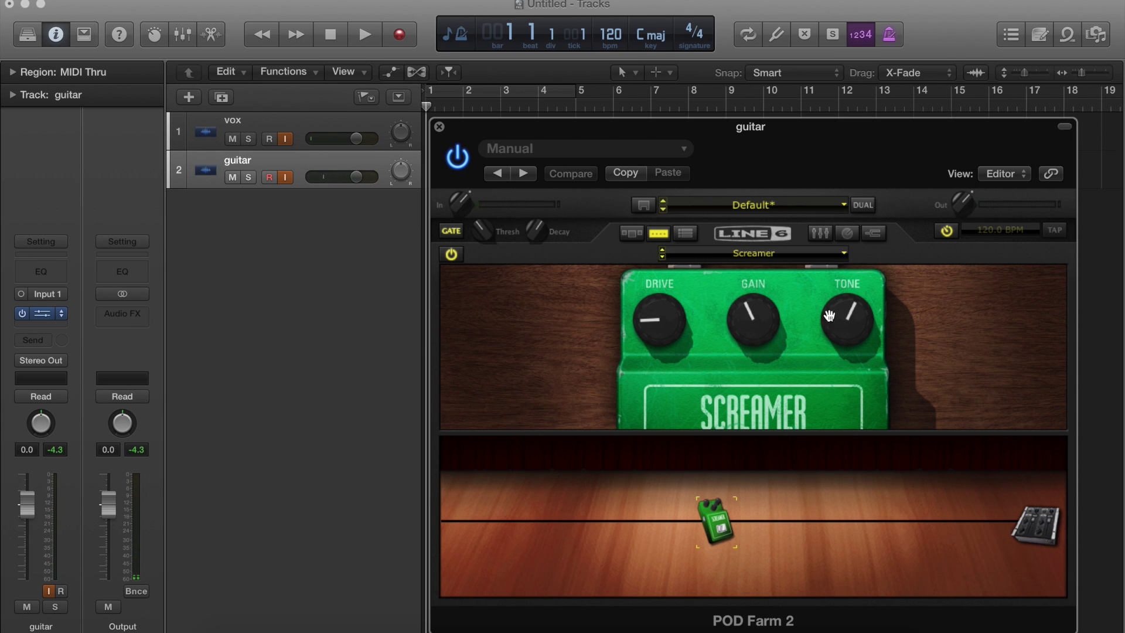
Step: Choose the Line 6 Treadplate from the guitar amp models and place it after the Screamer pedal
click(632, 233)
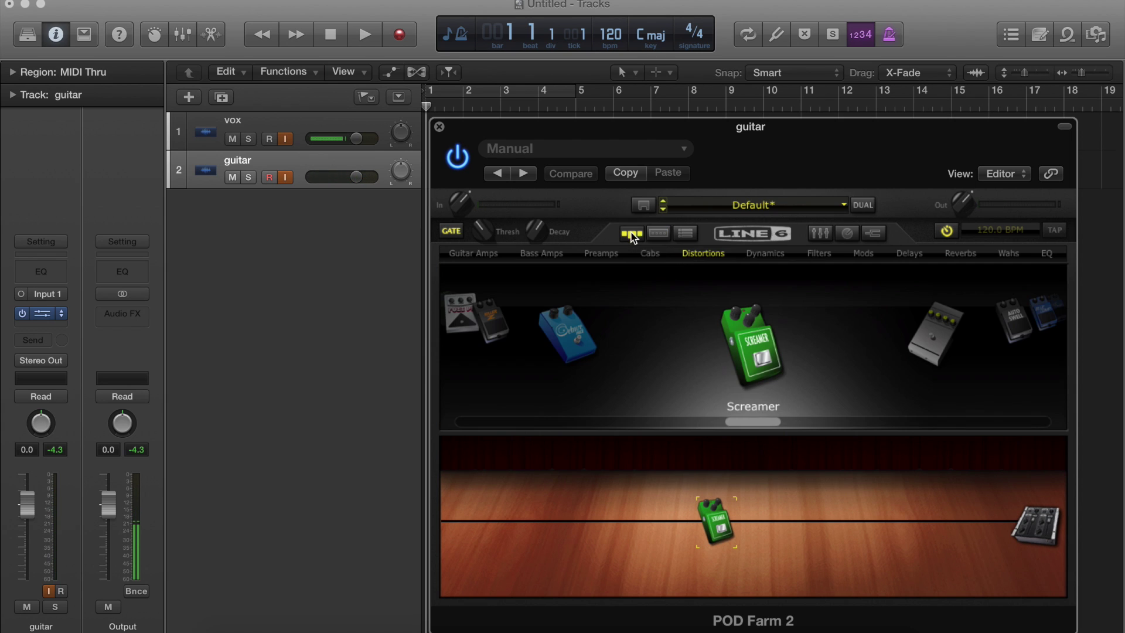
click(507, 257)
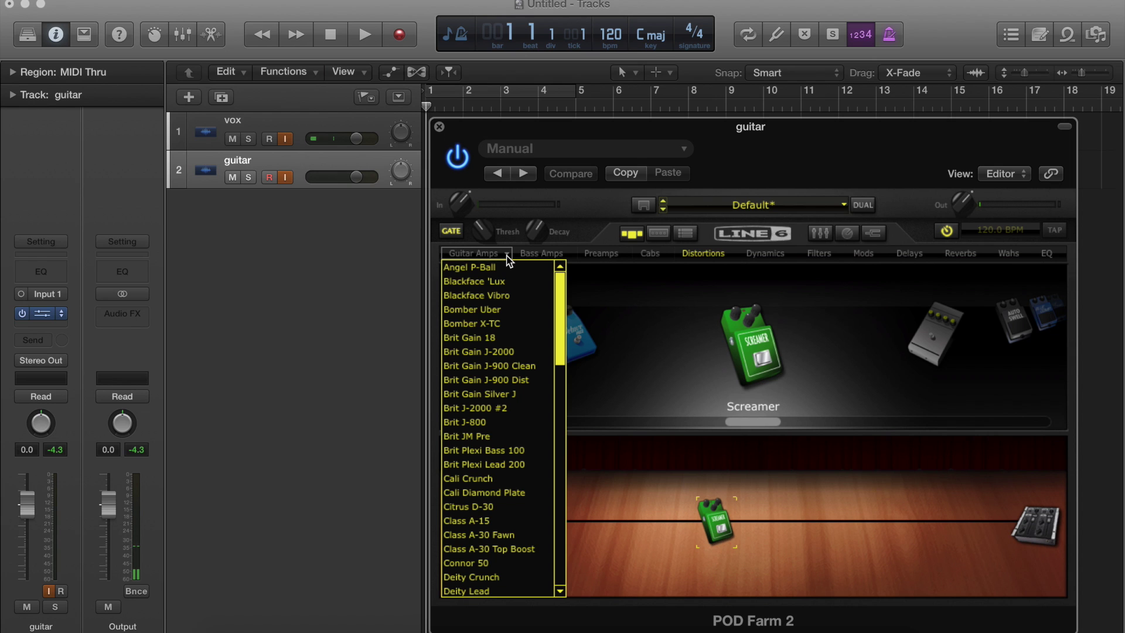
scroll(530, 358, down, 15)
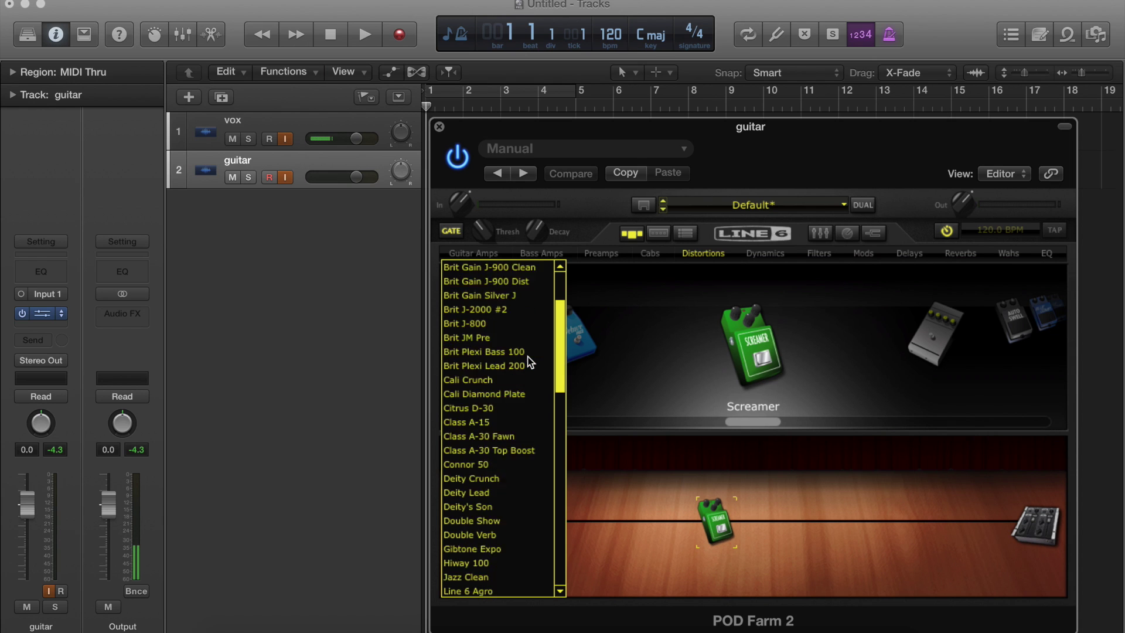
scroll(528, 358, down, 3)
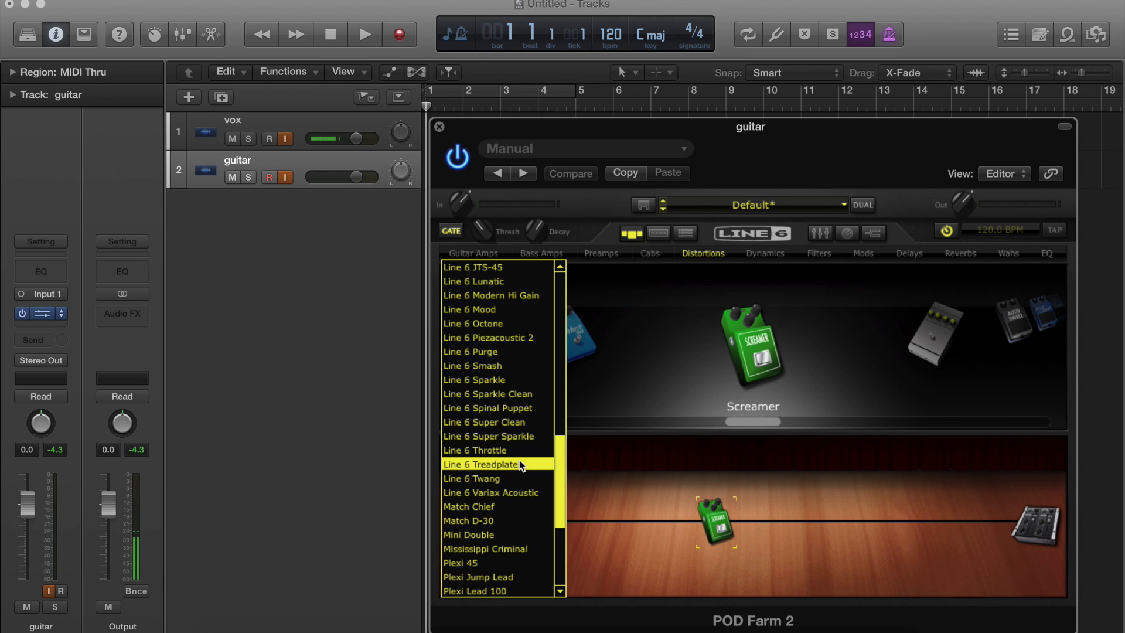
scroll(519, 459, down, 5)
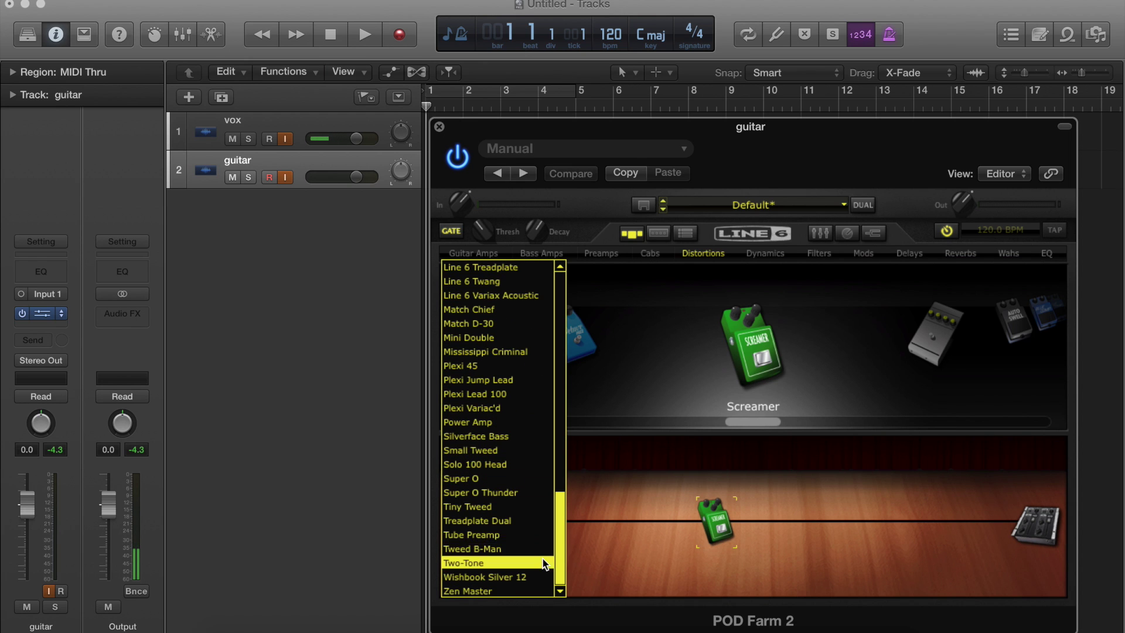
scroll(537, 524, up, 3)
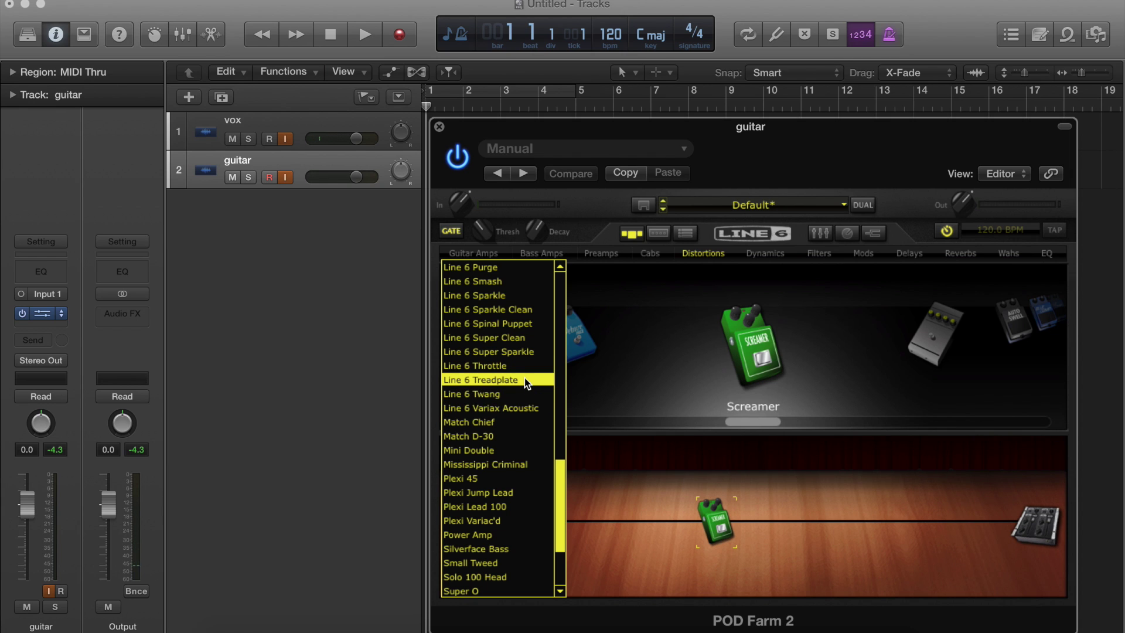
click(526, 381)
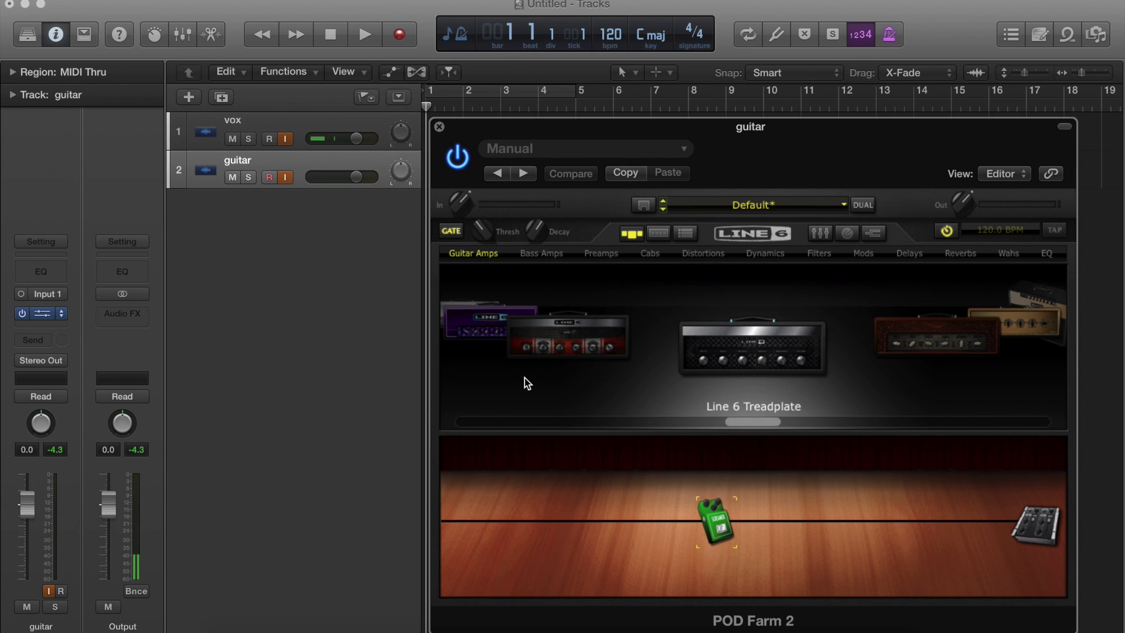
drag(761, 372, 781, 522)
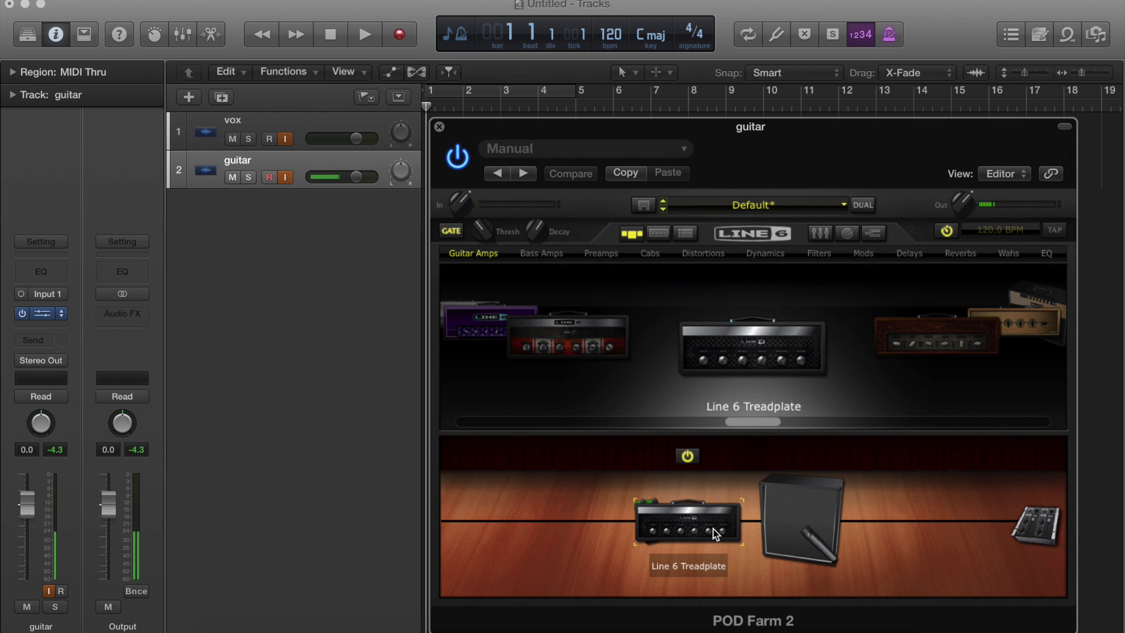
Step: Set the Treadplate amp's Drive to 40% and turn its Bass and Middle down to slightly below the middle
double_click(694, 525)
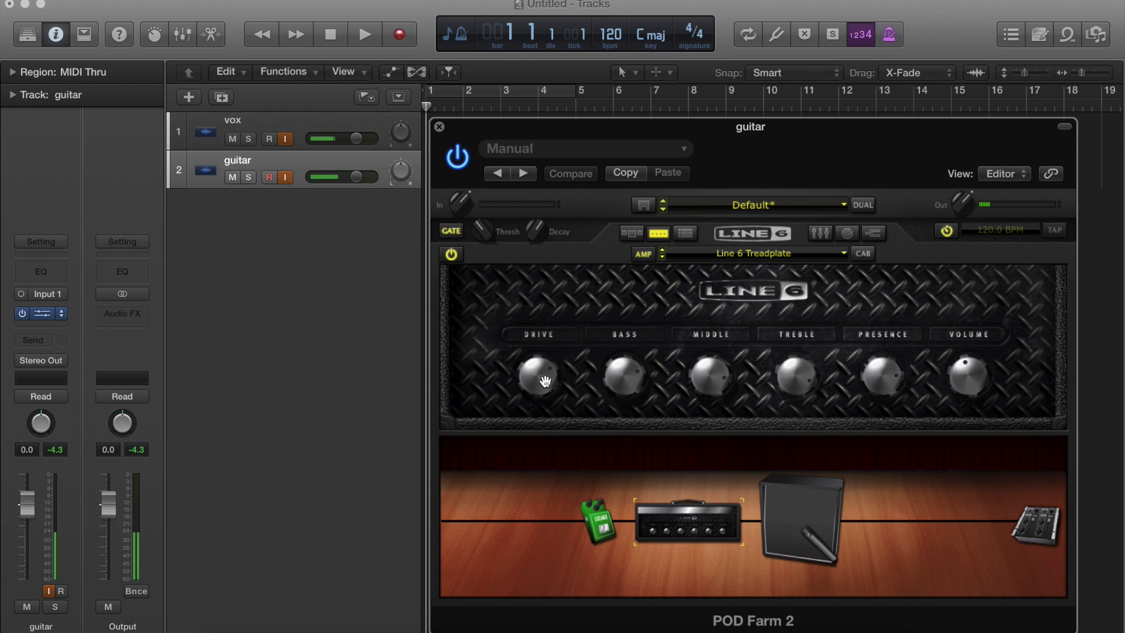
mouse_move(545, 382)
mouse_down()
mouse_move(546, 406)
mouse_move(555, 399)
mouse_up()
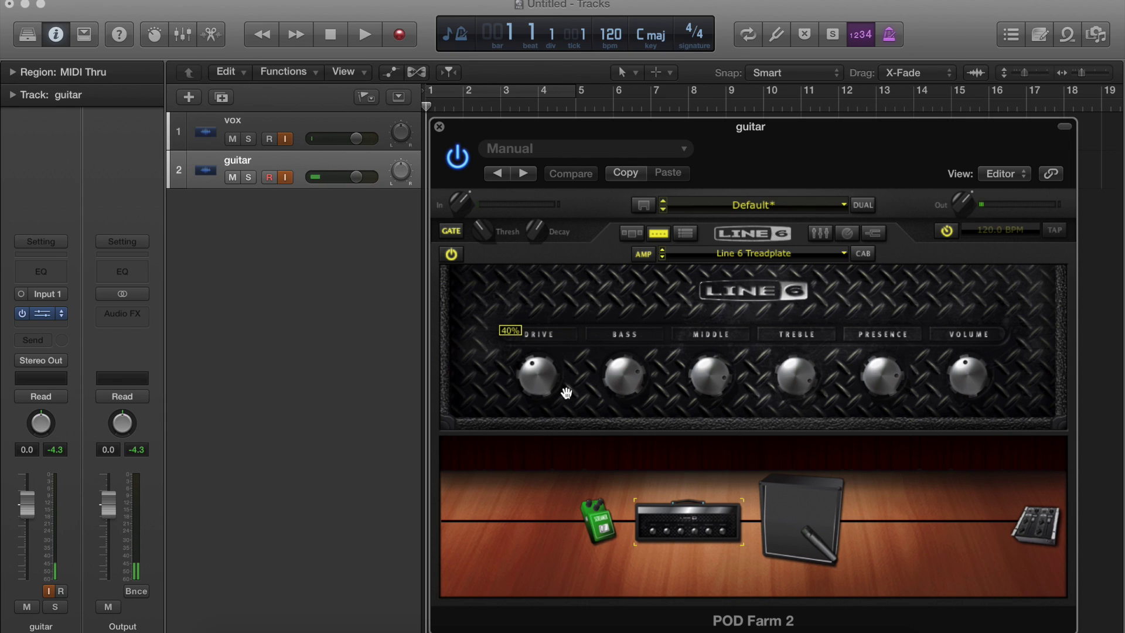
mouse_move(627, 375)
drag(626, 375, 641, 404)
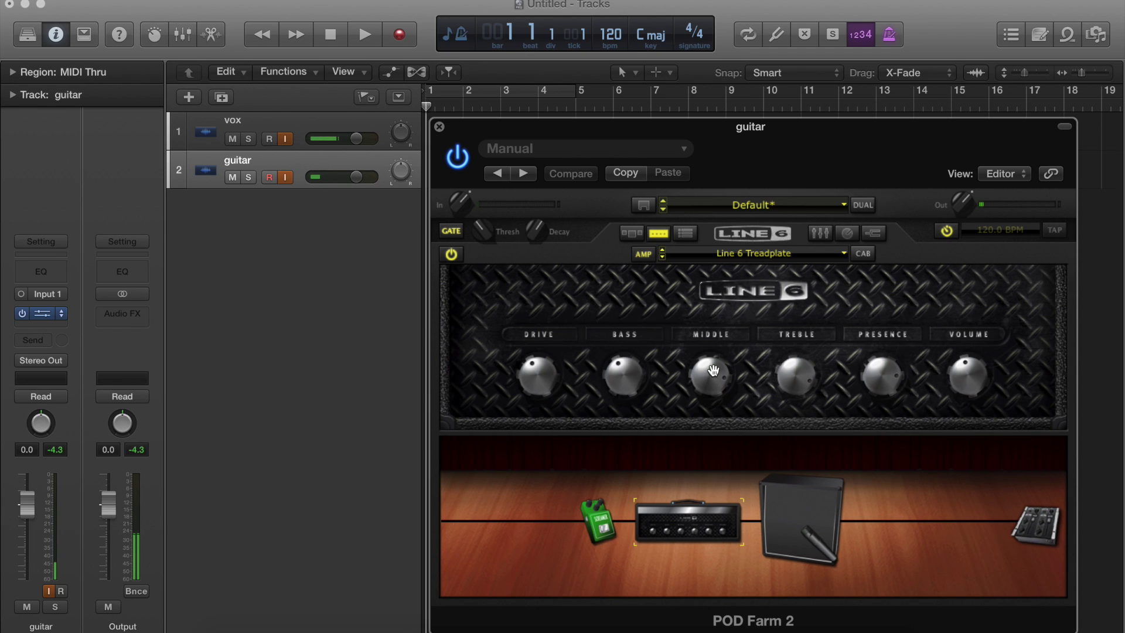
mouse_move(711, 375)
drag(711, 375, 716, 410)
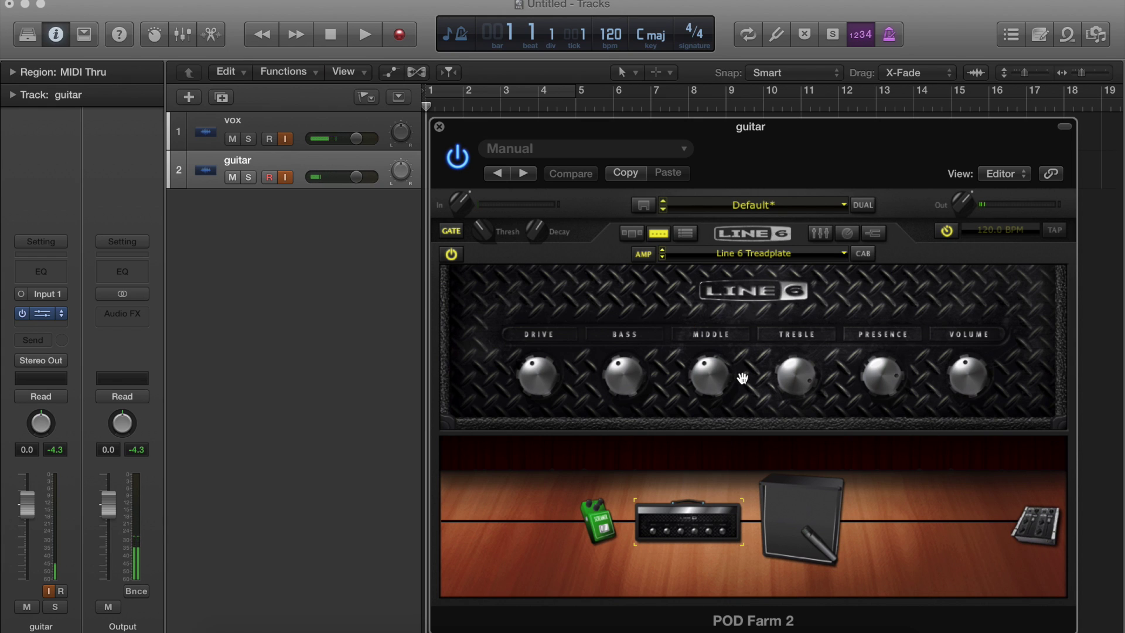
Step: Set the Treadplate amp's Treble to 73% and raise its Volume
mouse_move(791, 378)
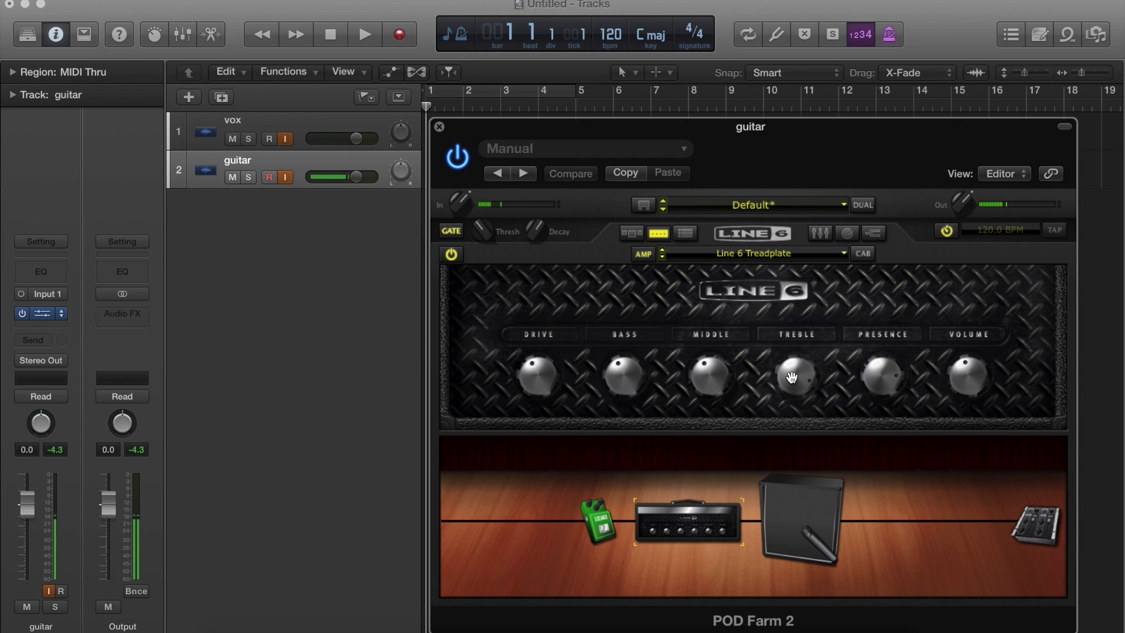
drag(792, 378, 799, 392)
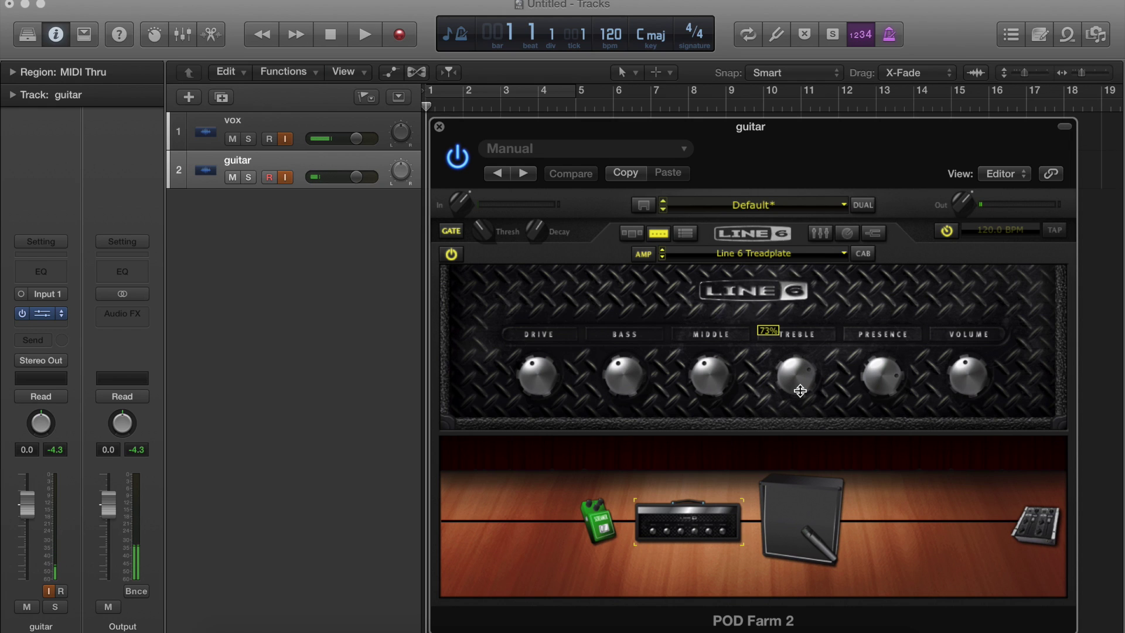
mouse_move(884, 379)
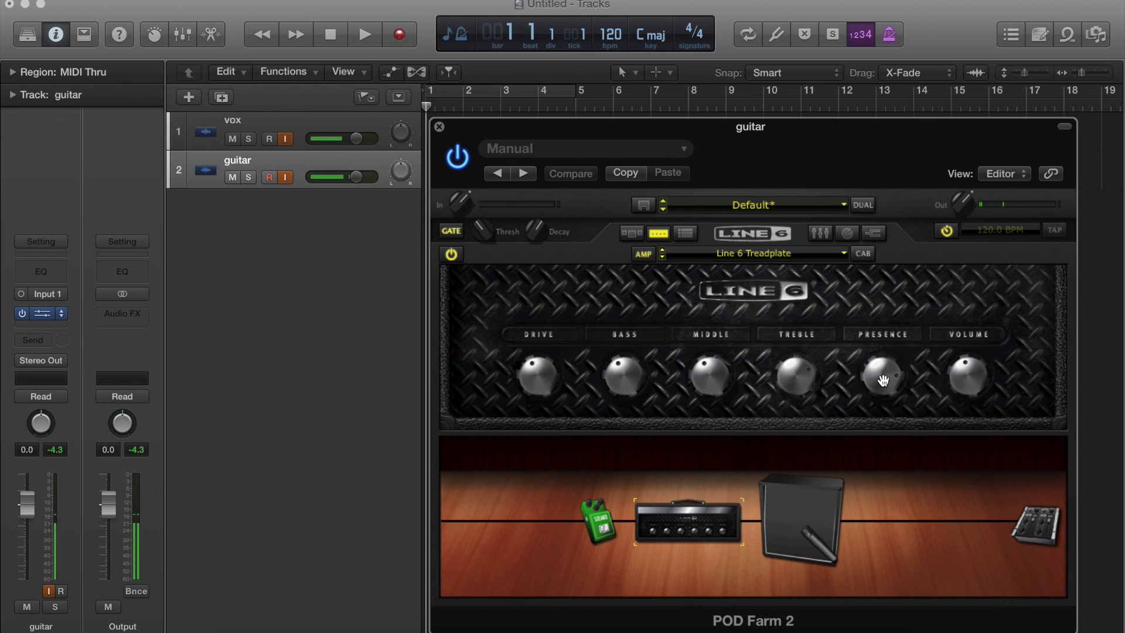
mouse_move(965, 384)
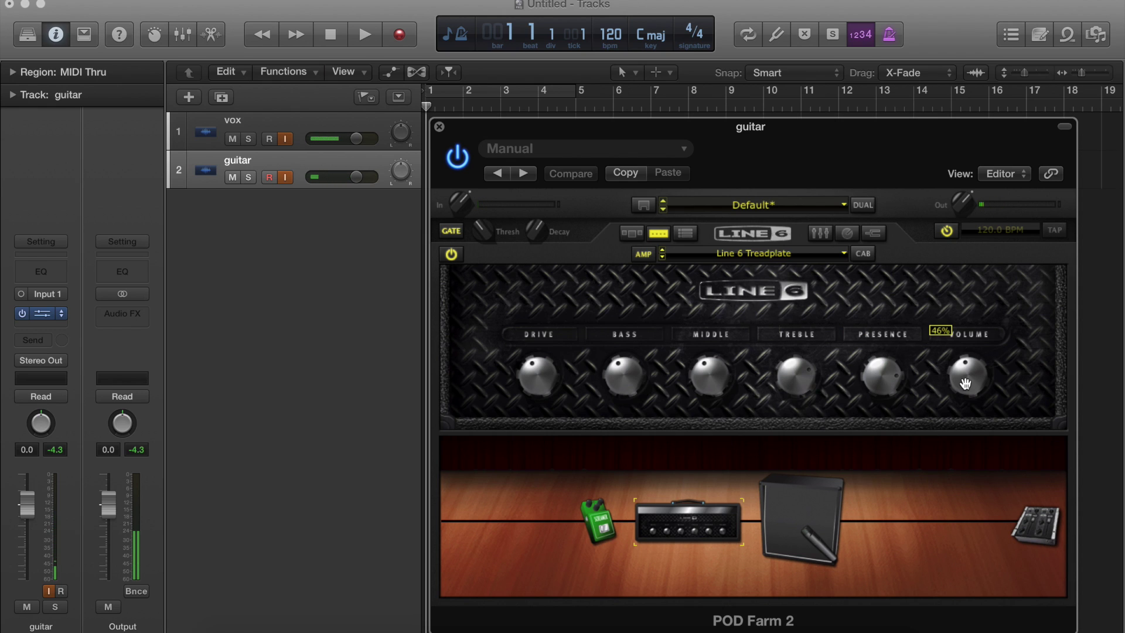
drag(964, 383, 965, 351)
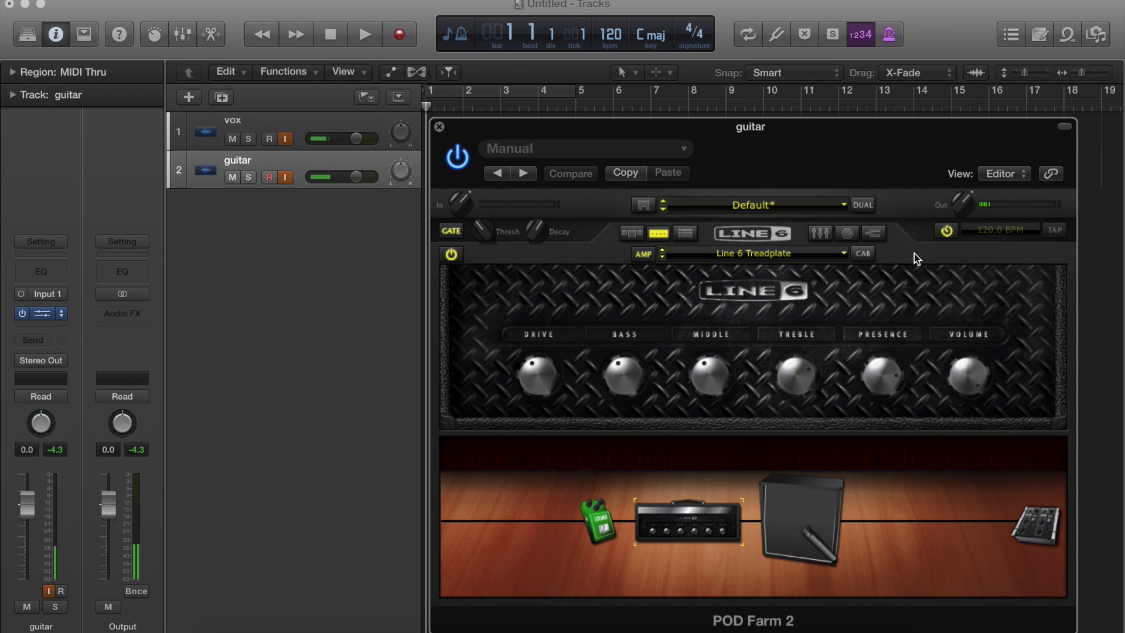
mouse_move(960, 354)
Step: Set the 4x12 Treadplate cabinet's room level to 20% and its microphone to 67 Condenser
click(794, 523)
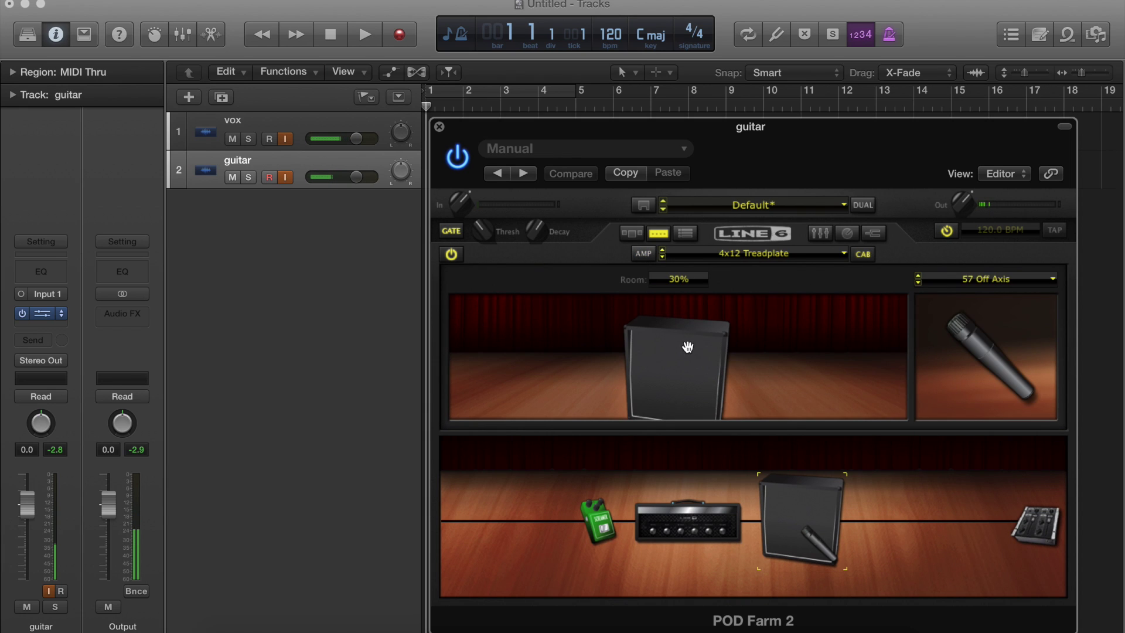
drag(684, 334, 687, 363)
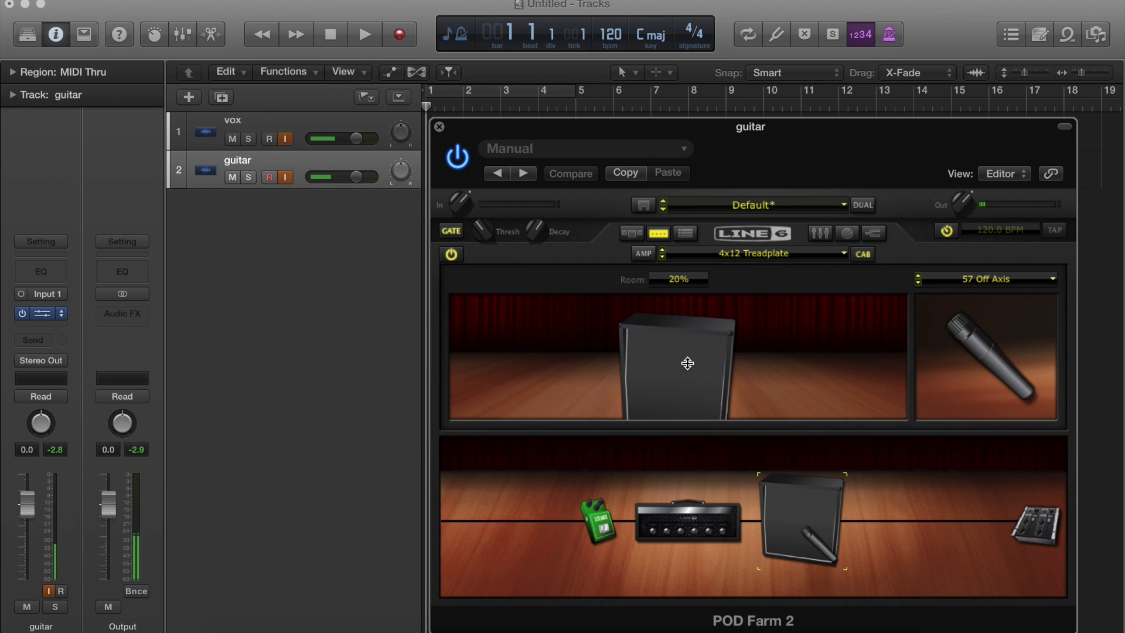
click(955, 286)
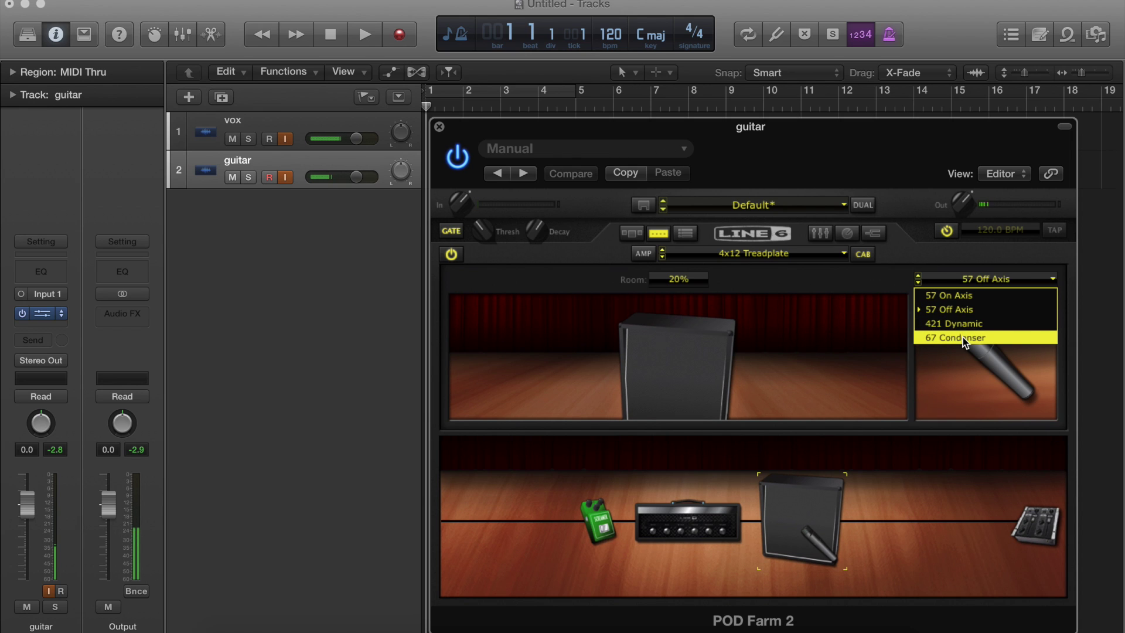
click(962, 339)
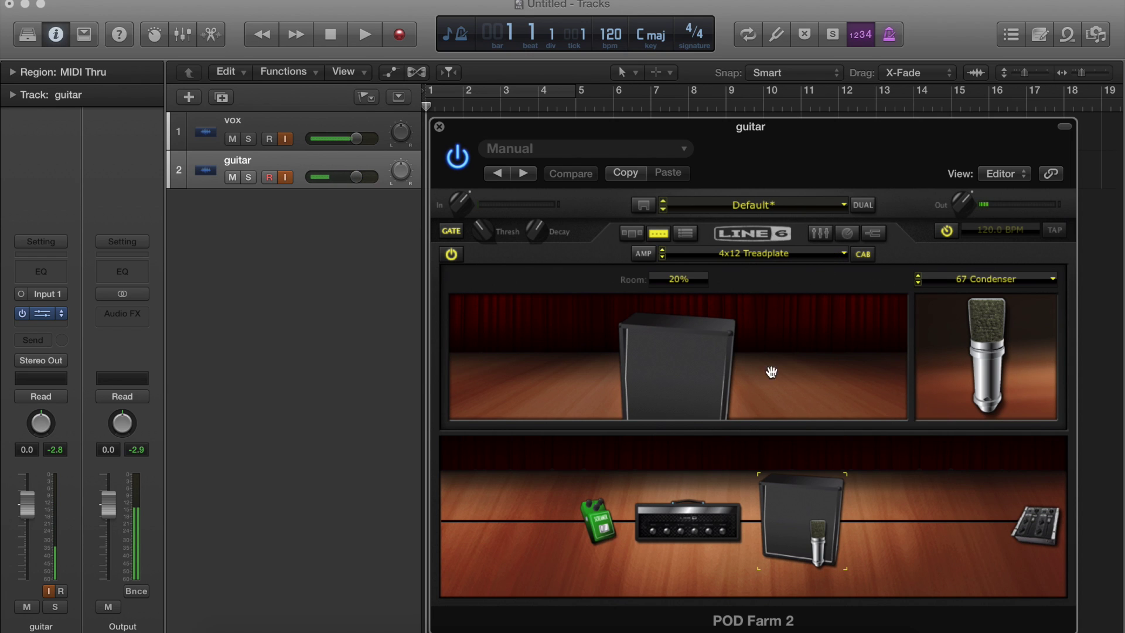
Step: Choose the Noise Gate from the dynamics models, place it before the Screamer pedal and open its controls
mouse_move(738, 525)
click(634, 234)
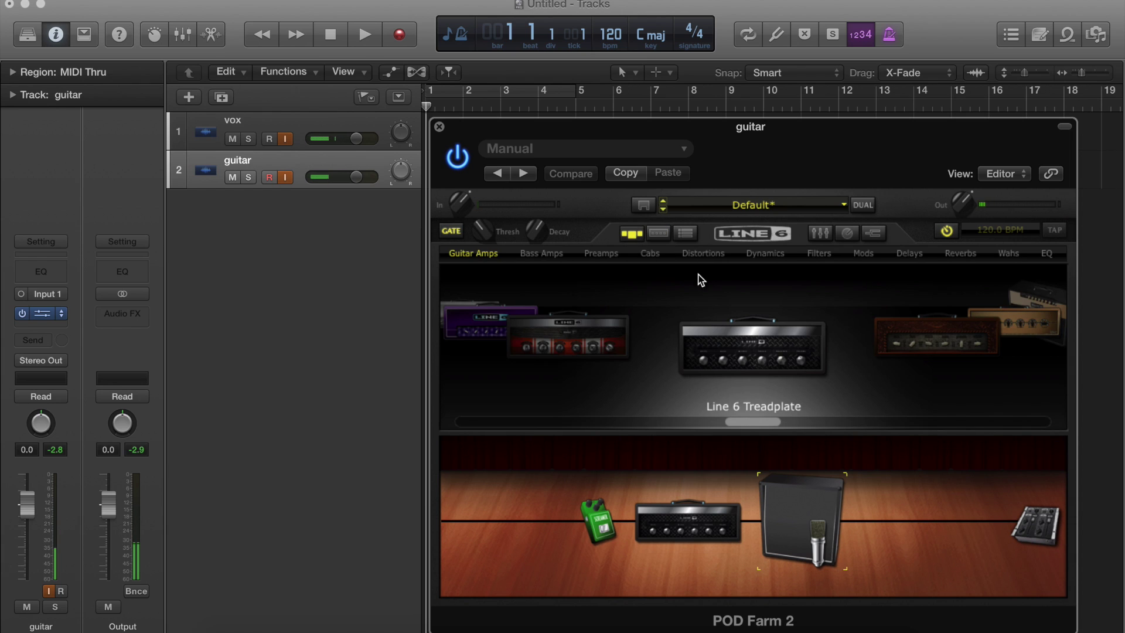
click(732, 255)
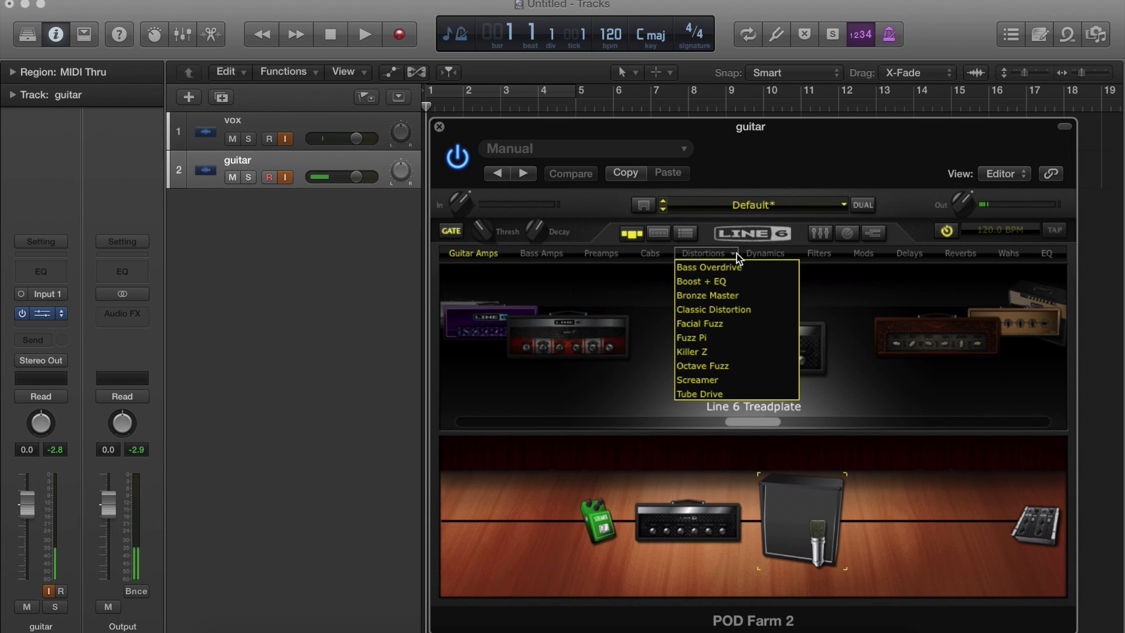
click(795, 253)
click(795, 253)
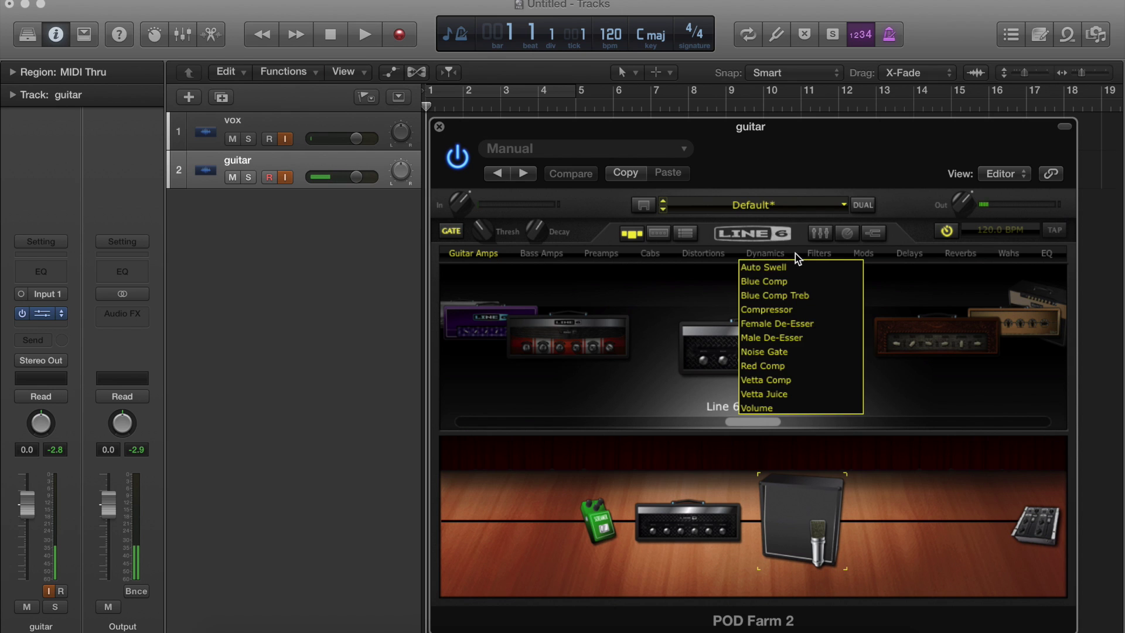
click(785, 351)
drag(743, 345, 553, 518)
click(564, 525)
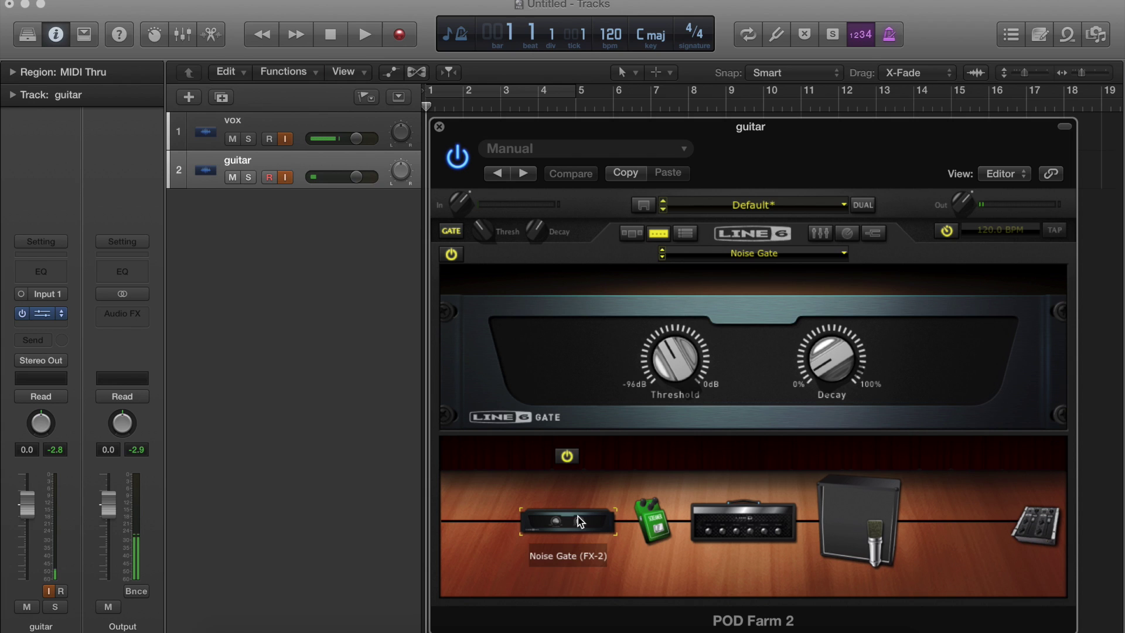
Step: Set the Noise Gate's Threshold and Decay both to slightly above the middle, trying the Decay at its minimum in between
drag(688, 370, 690, 340)
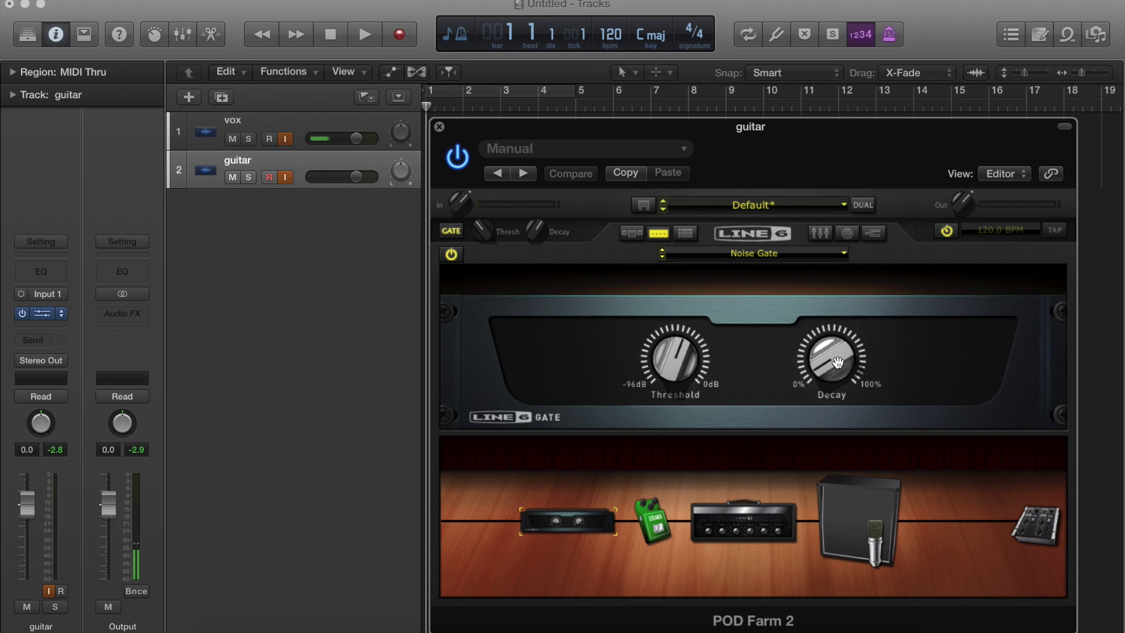
drag(838, 360, 835, 319)
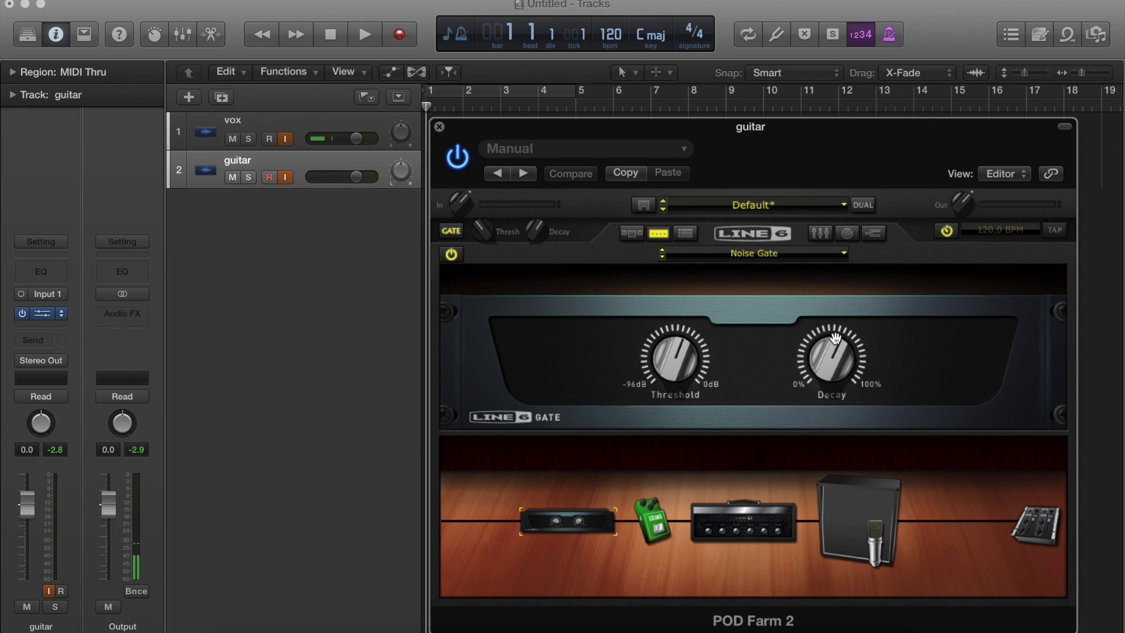
mouse_move(835, 339)
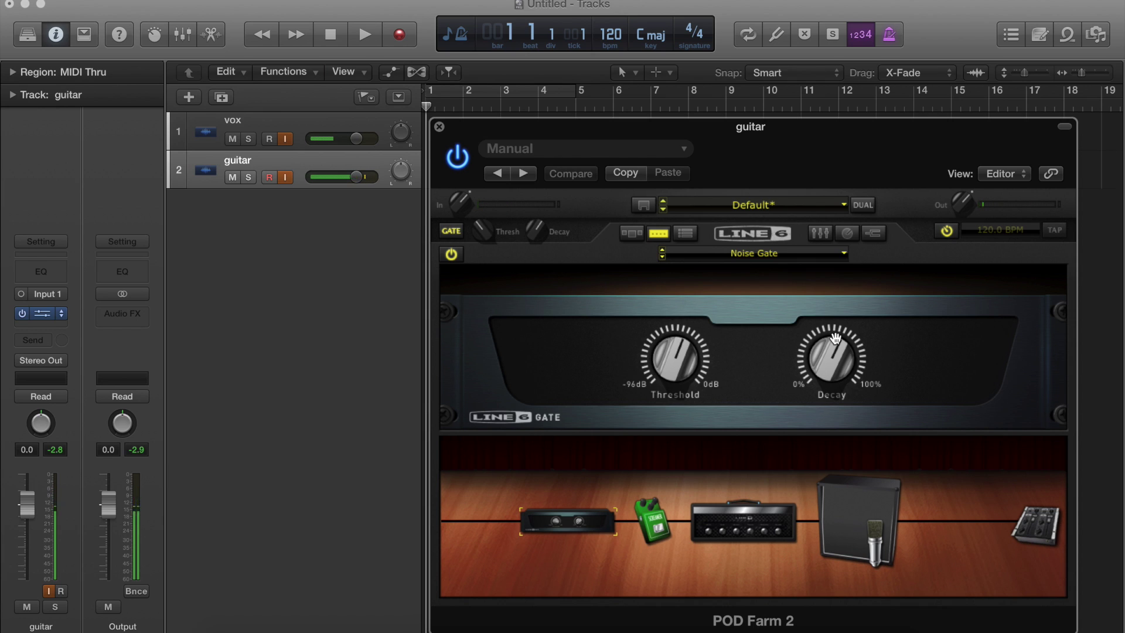
drag(834, 338, 839, 459)
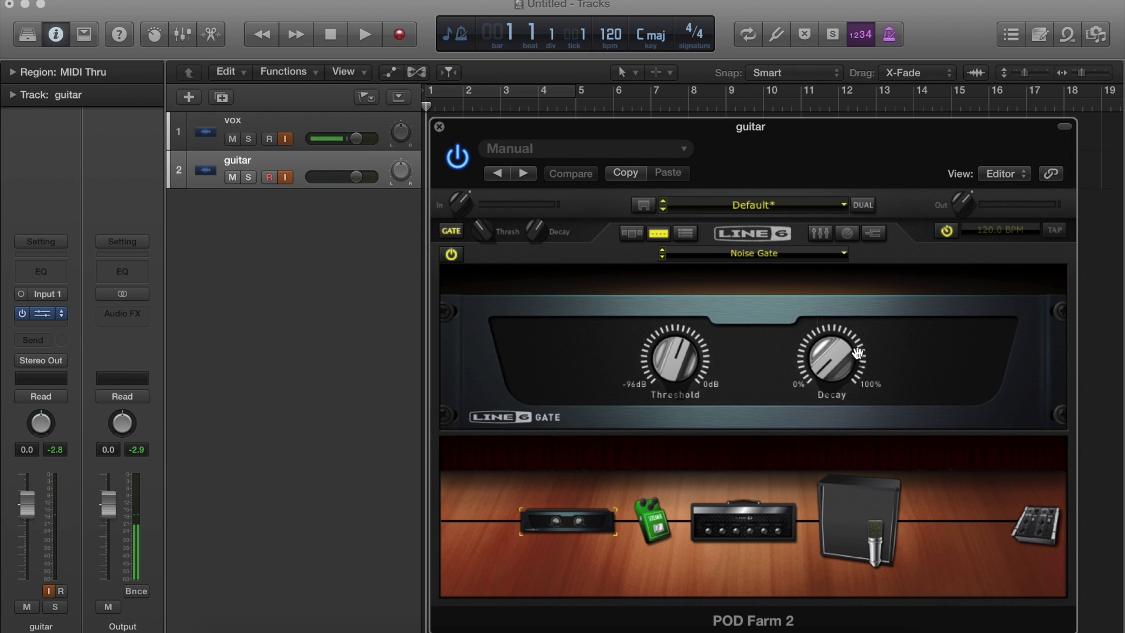
drag(857, 353, 843, 314)
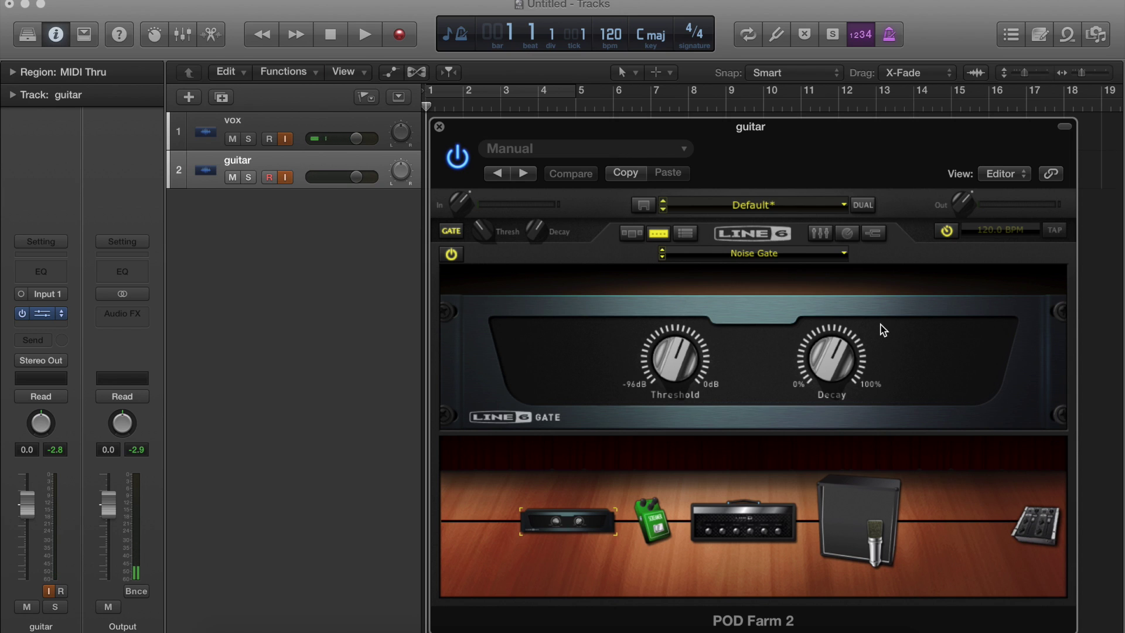
drag(827, 170, 744, 138)
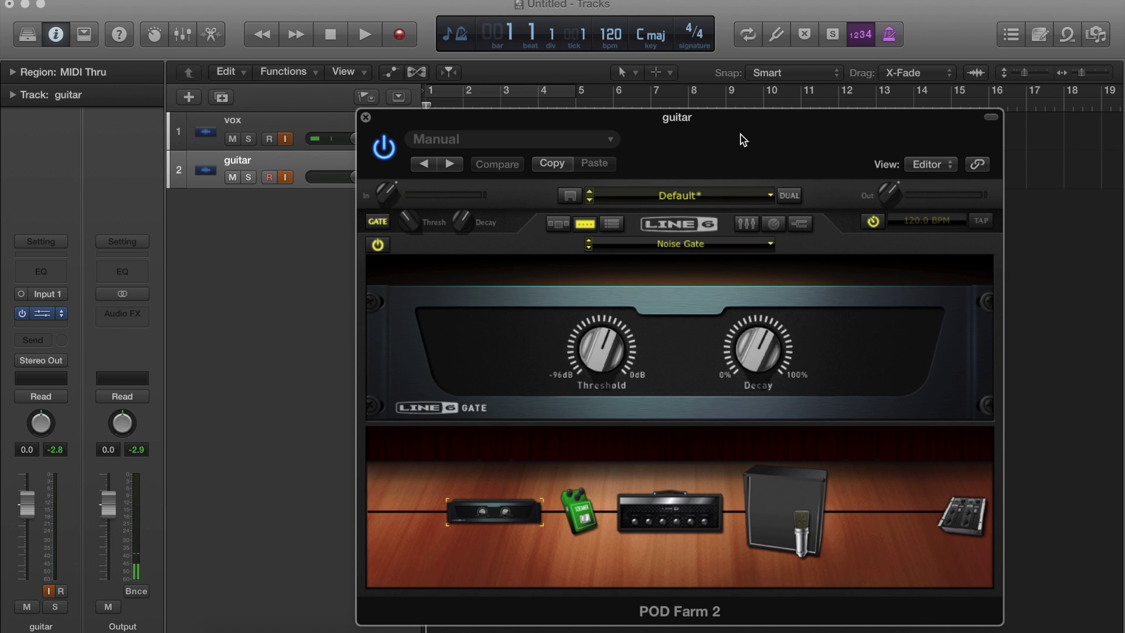
drag(741, 138, 816, 142)
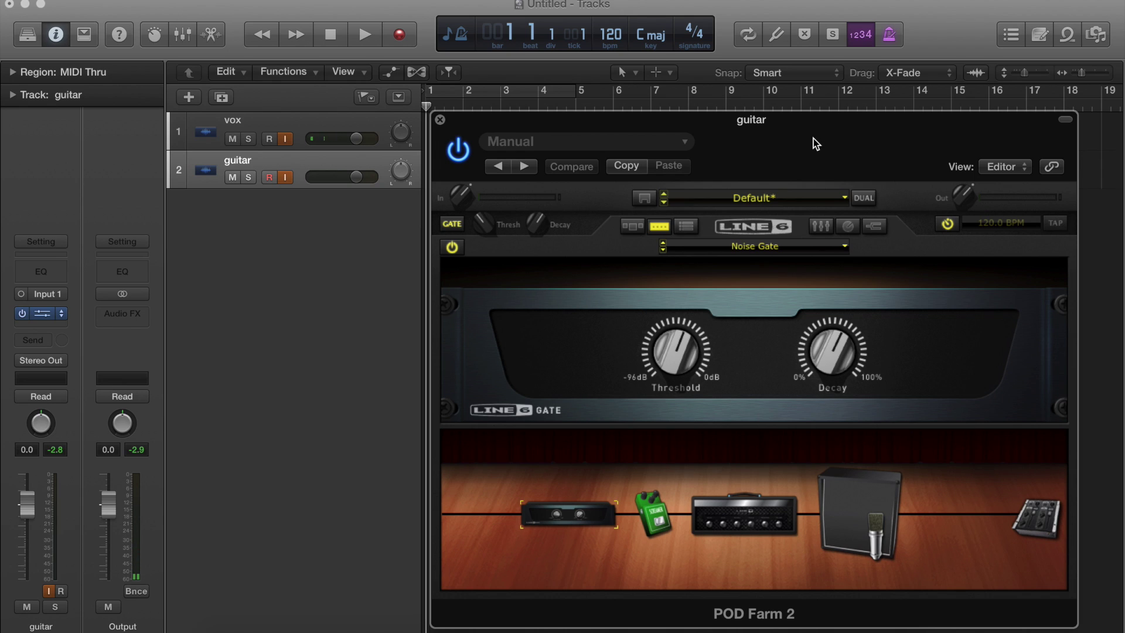
Step: Choose the 4 Band EQ from the EQ models and place it after the 4x12 Treadplate cabinet
click(633, 227)
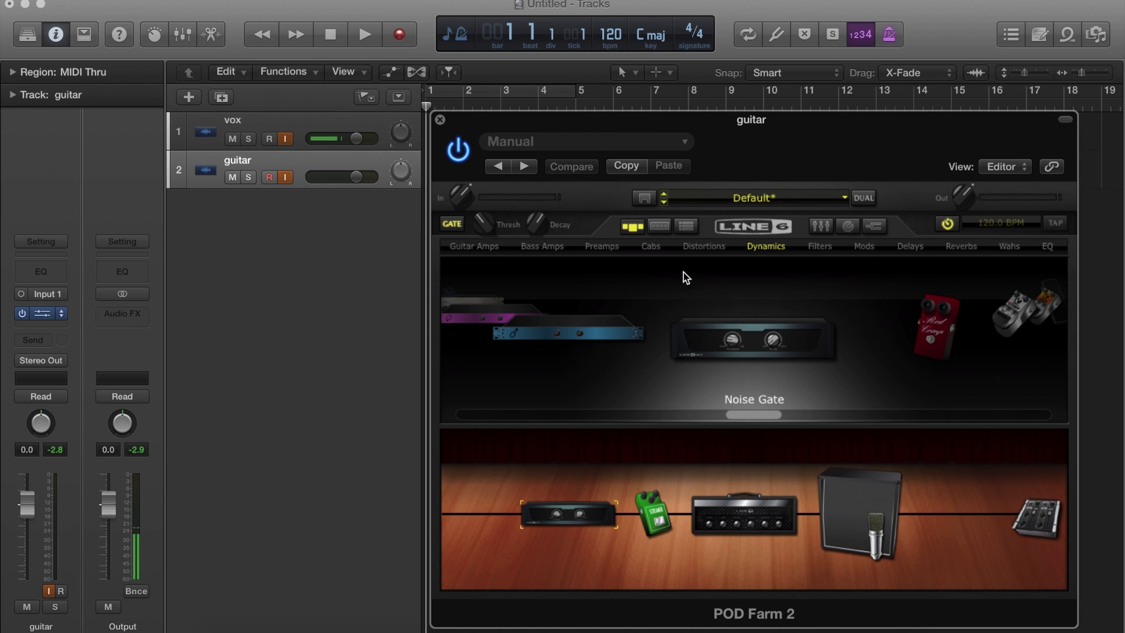
click(1043, 247)
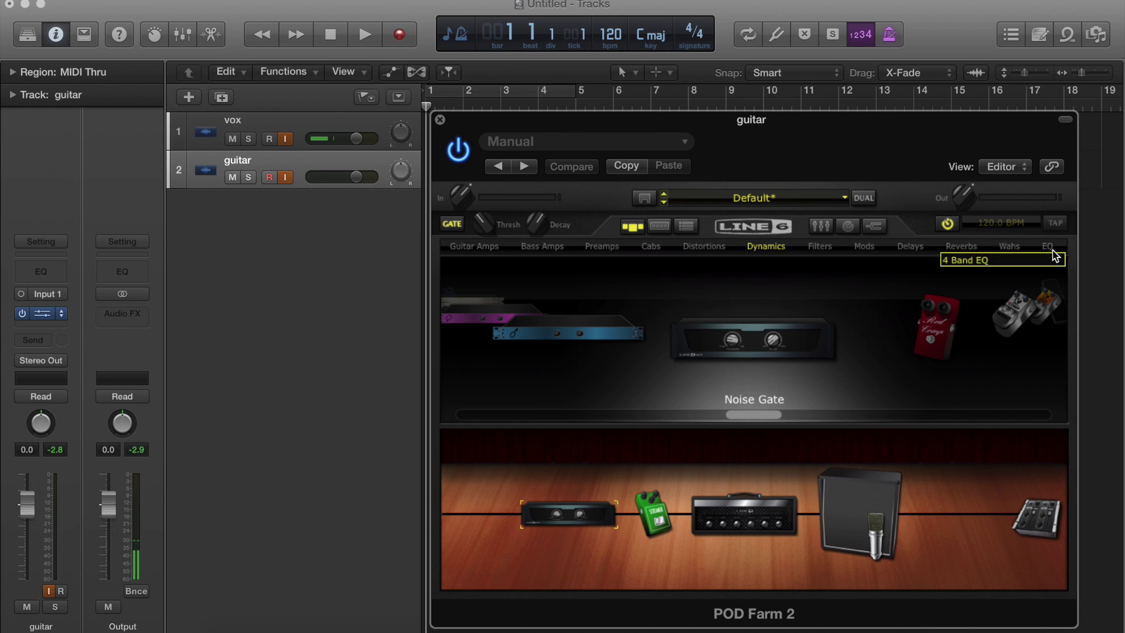
click(976, 258)
drag(750, 339, 944, 507)
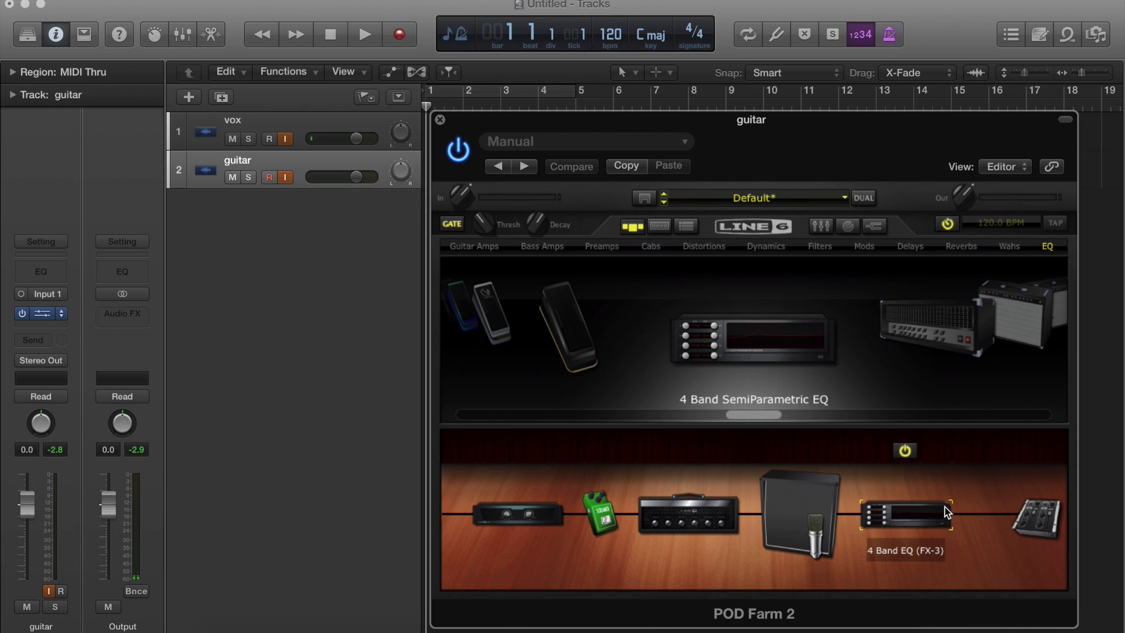
Step: Set the EQ's band B to -3.0 dB at 500 Hz and band C to -4.5 dB at 3.3 kHz
double_click(916, 519)
drag(492, 321, 498, 345)
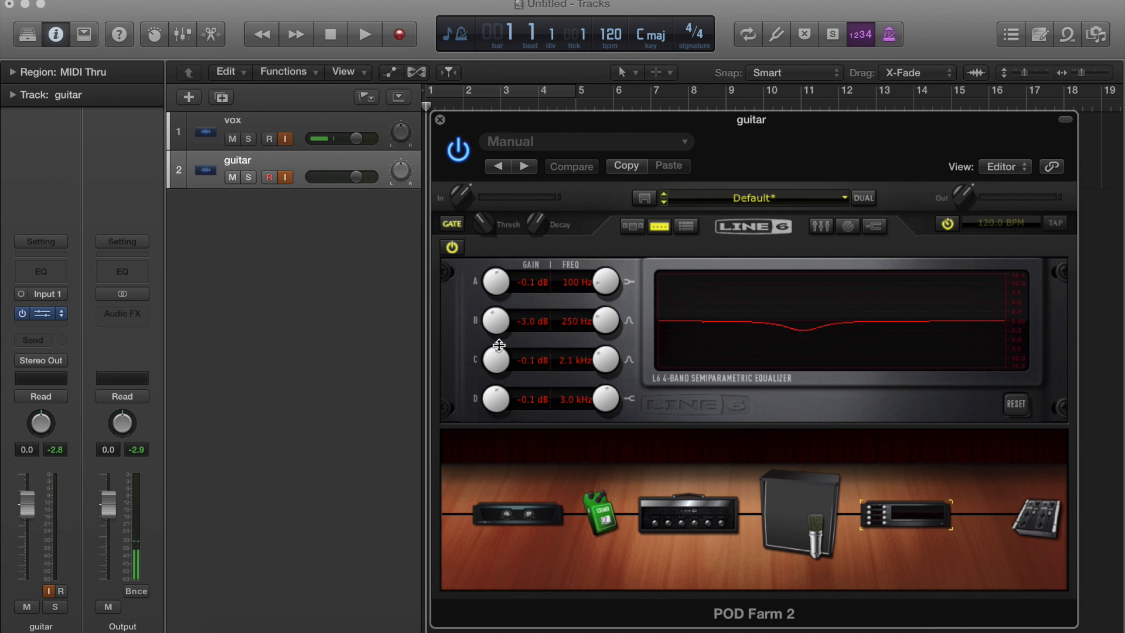
mouse_move(606, 326)
mouse_down()
mouse_move(606, 301)
mouse_move(603, 320)
mouse_up()
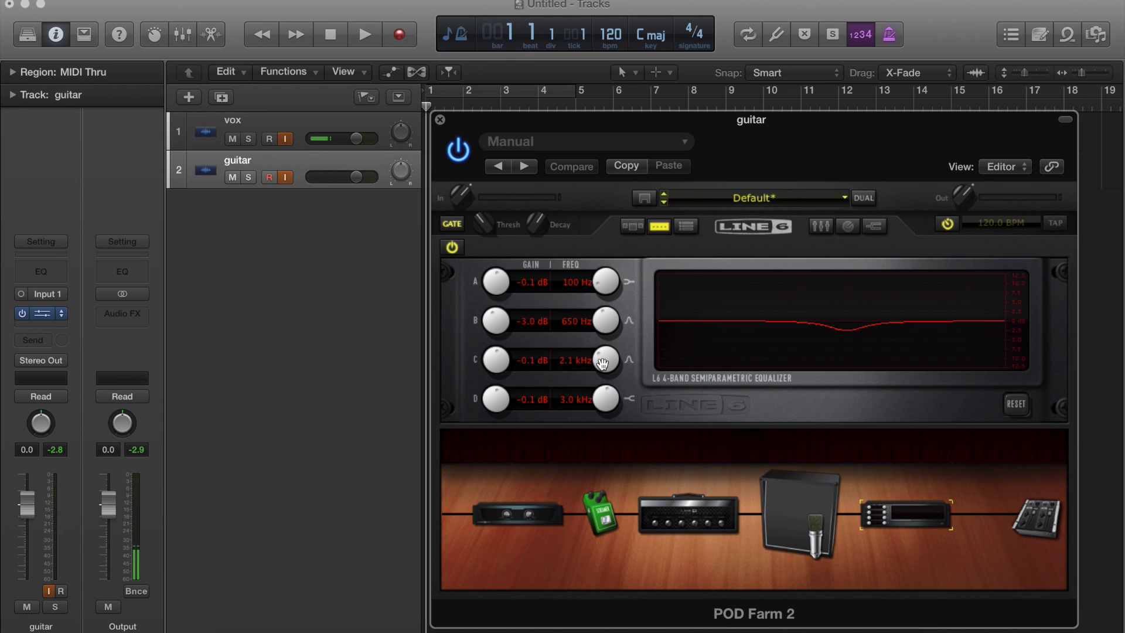
drag(499, 361, 500, 396)
drag(603, 377, 602, 325)
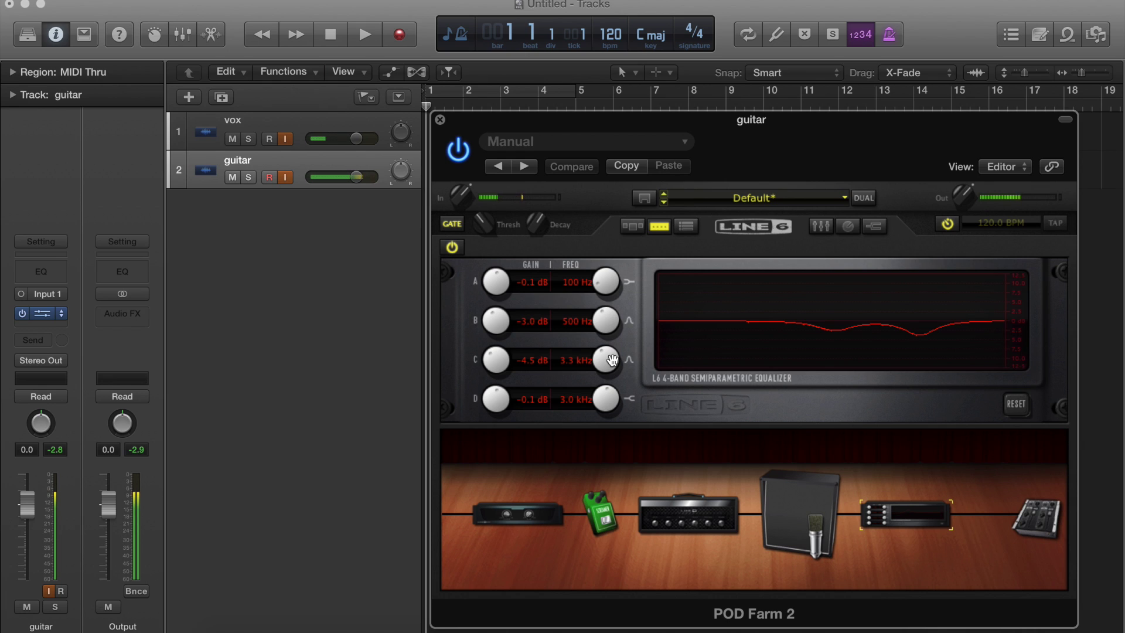
Step: Bypass and re-enable the 4 Band EQ several times to compare the tone, leaving it switched on
mouse_move(865, 467)
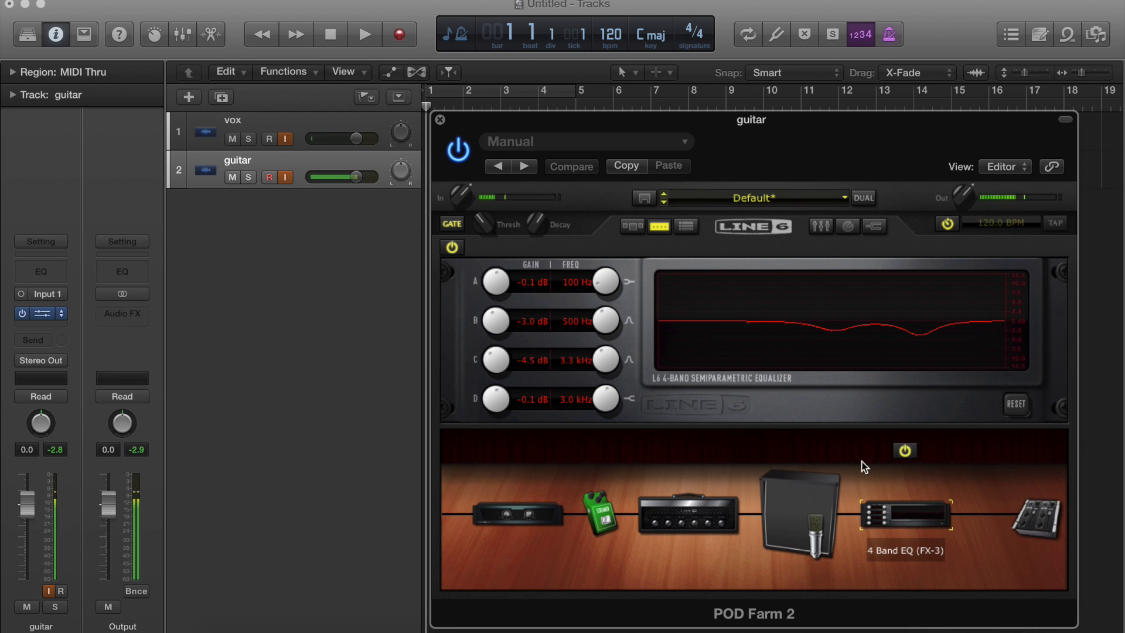
click(903, 452)
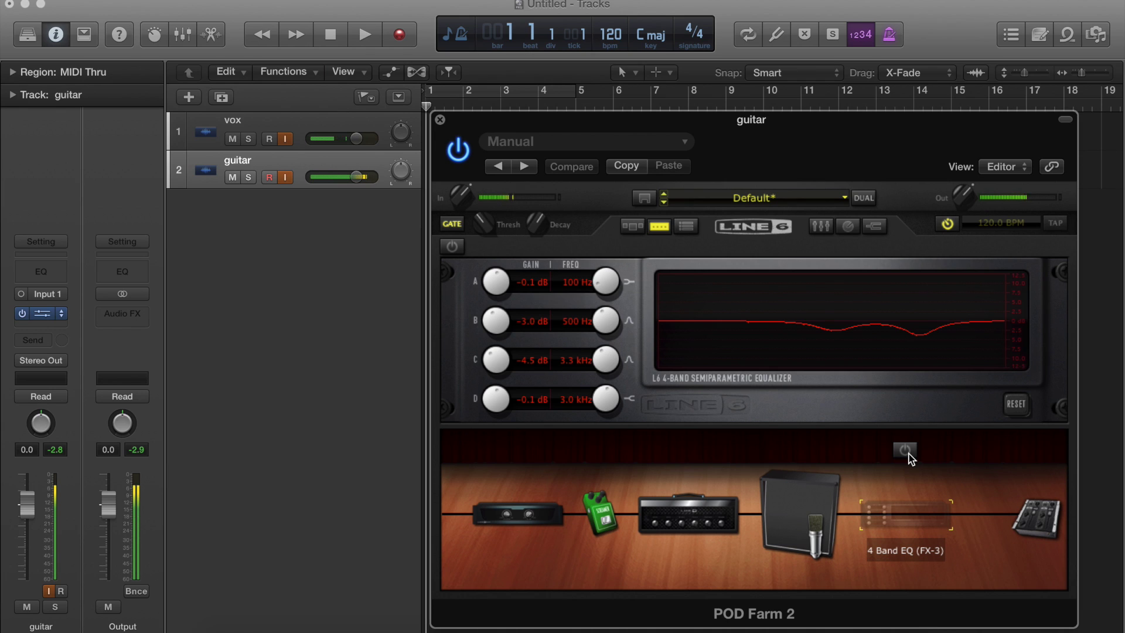
click(905, 451)
click(905, 451)
click(906, 452)
click(906, 451)
click(906, 452)
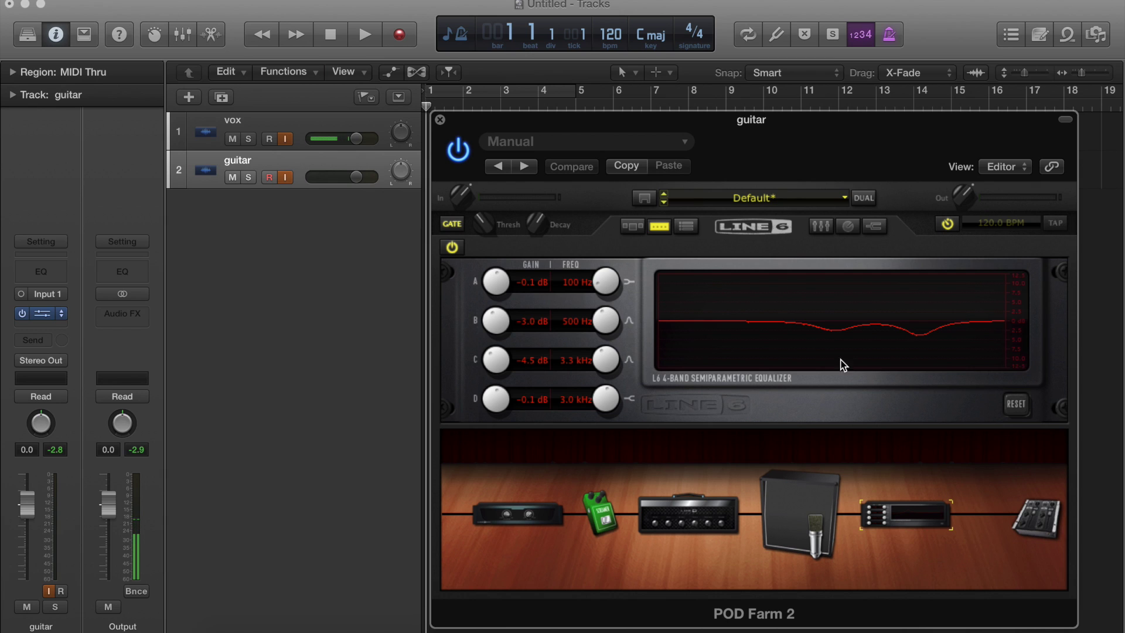
Step: Choose the Compressor from the dynamics models and place it after the 4 Band EQ
click(632, 225)
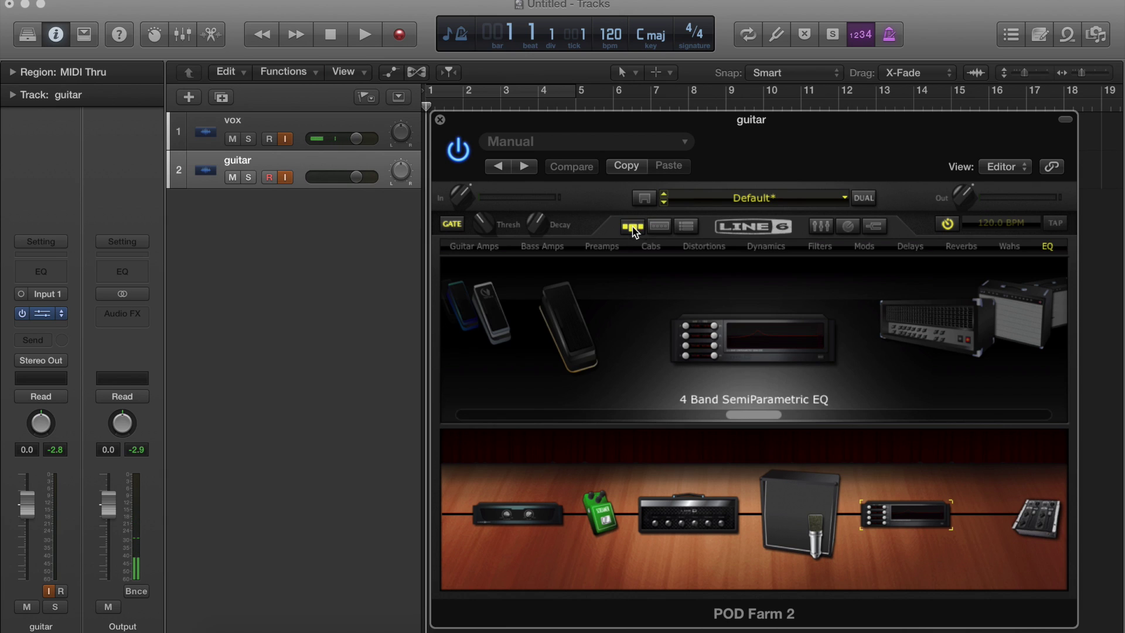
click(795, 245)
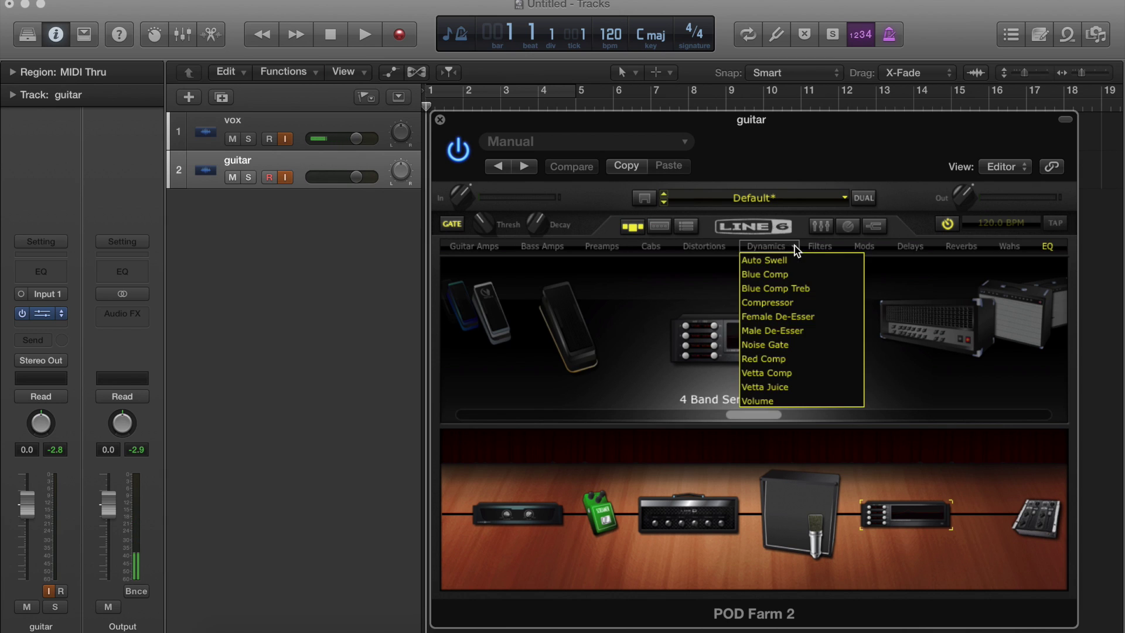
click(783, 303)
drag(782, 328, 961, 515)
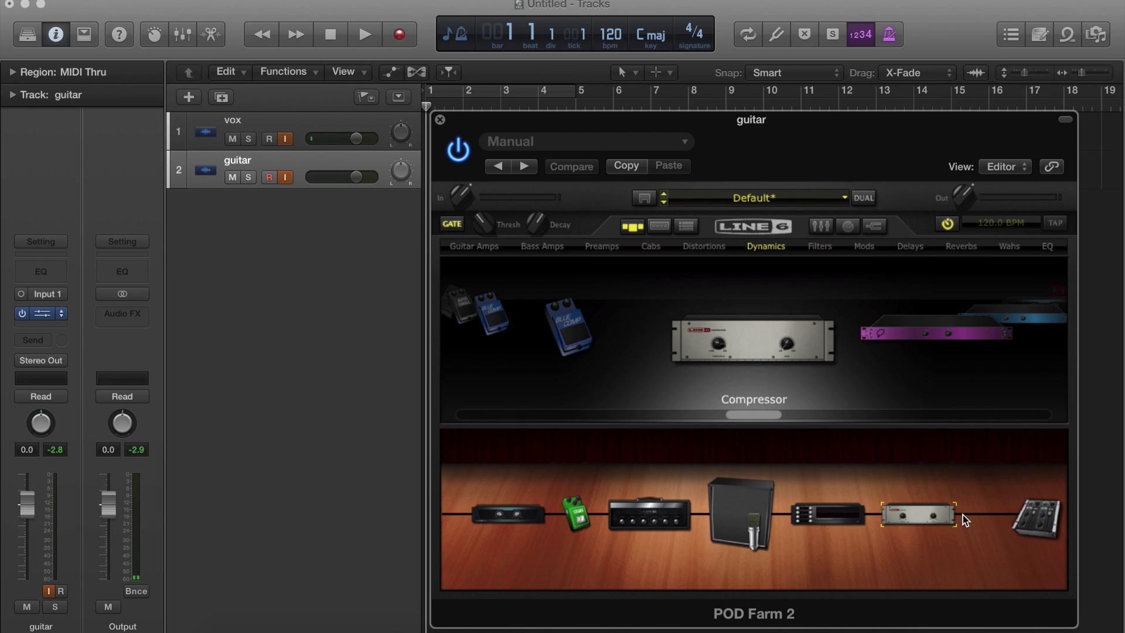
Step: Raise the Compressor's Threshold to near 0 dB and set its Gain to 1 dB
double_click(919, 516)
drag(631, 373, 626, 344)
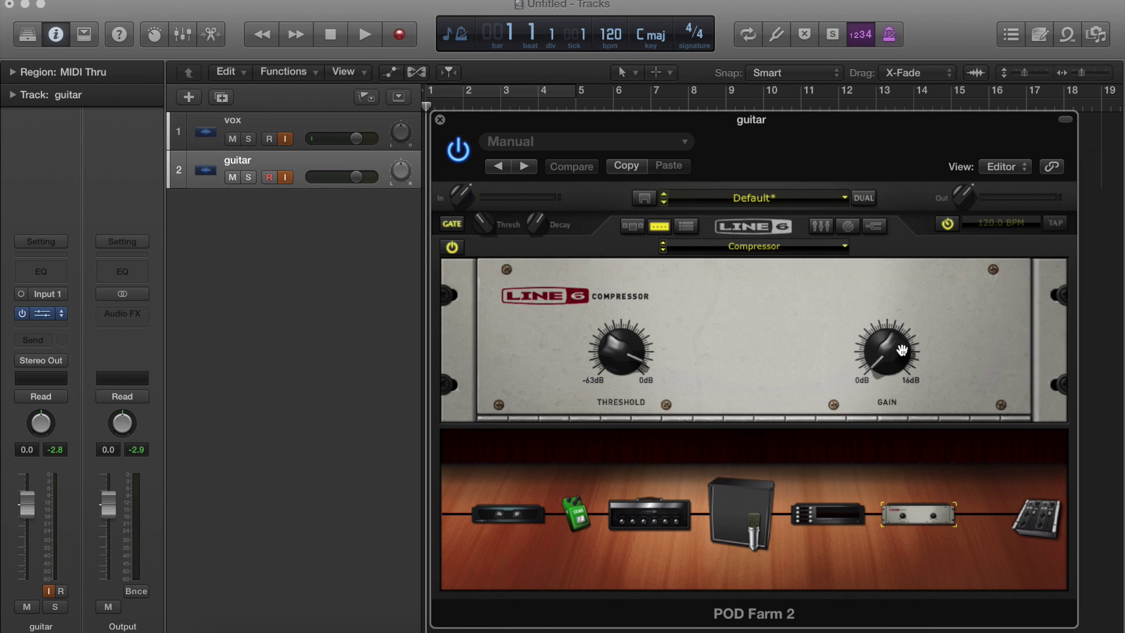
drag(900, 352, 892, 348)
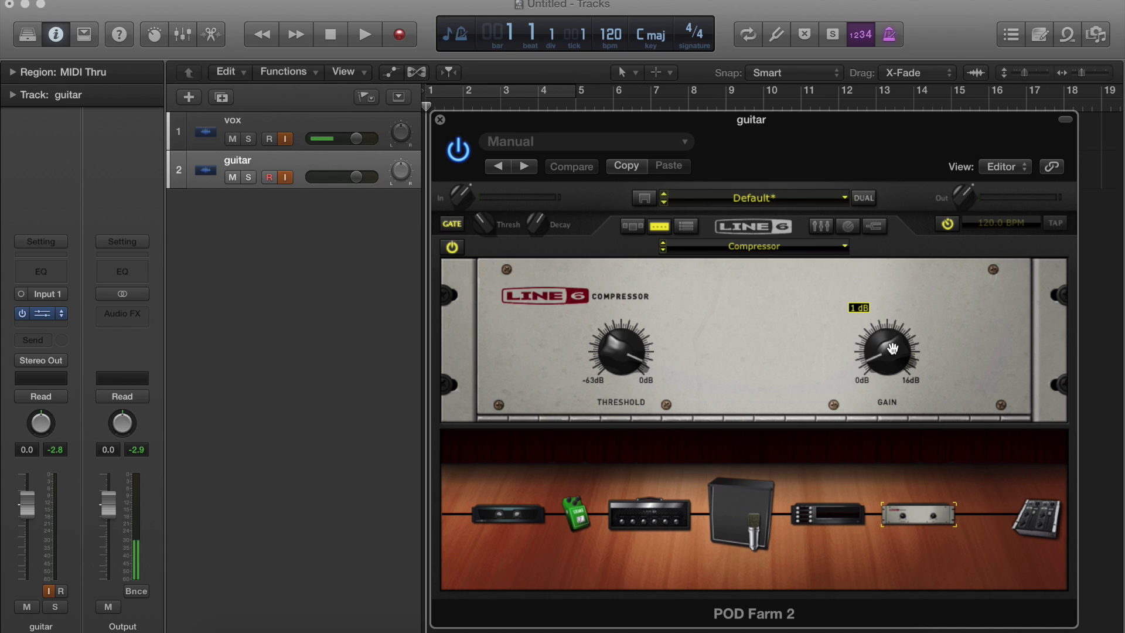